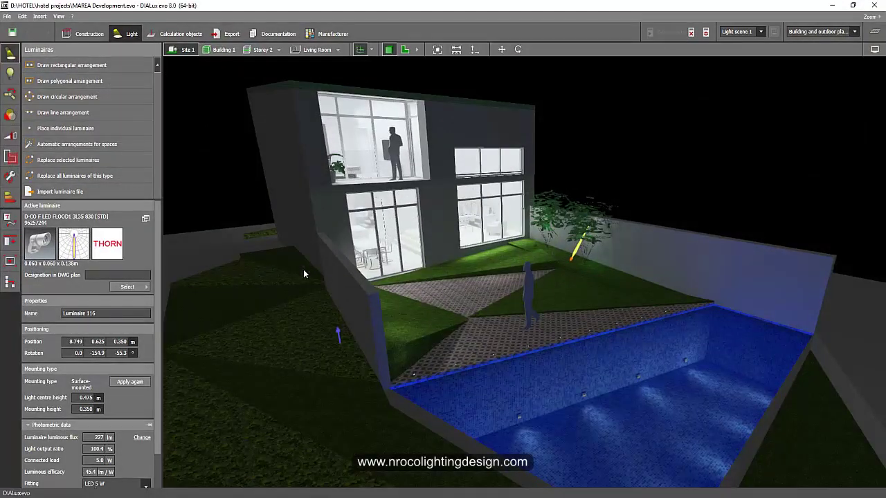
Step: Examine the outside of the house, the garden and the pool in the whole-site 3D view
mouse_move(266, 239)
right_down()
mouse_move(264, 229)
mouse_move(242, 250)
mouse_move(255, 245)
right_up()
click(579, 168)
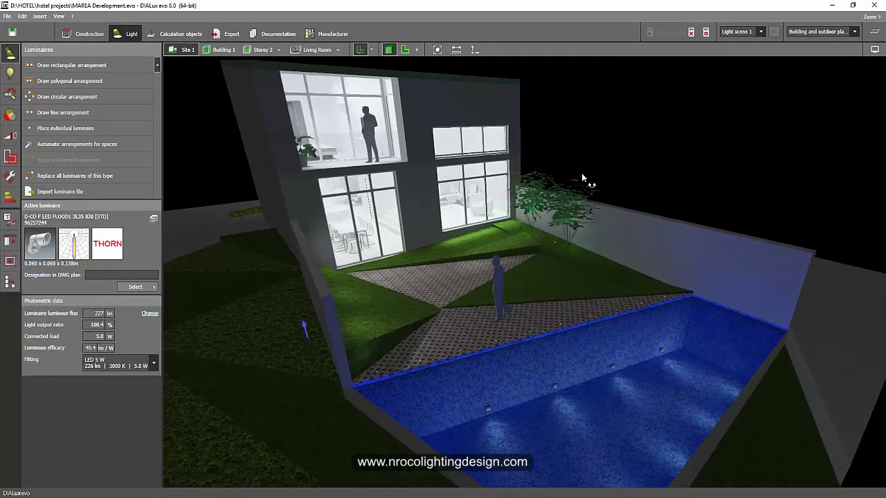
right_drag(582, 175, 562, 183)
right_drag(269, 266, 286, 272)
mouse_move(285, 270)
middle_down()
mouse_move(388, 289)
mouse_move(362, 257)
mouse_move(344, 281)
mouse_move(309, 270)
mouse_move(310, 260)
mouse_move(305, 263)
mouse_move(333, 267)
mouse_move(296, 245)
mouse_move(326, 243)
mouse_move(309, 238)
mouse_move(341, 261)
mouse_move(425, 268)
mouse_move(416, 275)
mouse_move(348, 265)
mouse_move(378, 251)
mouse_move(307, 254)
mouse_move(300, 269)
middle_up()
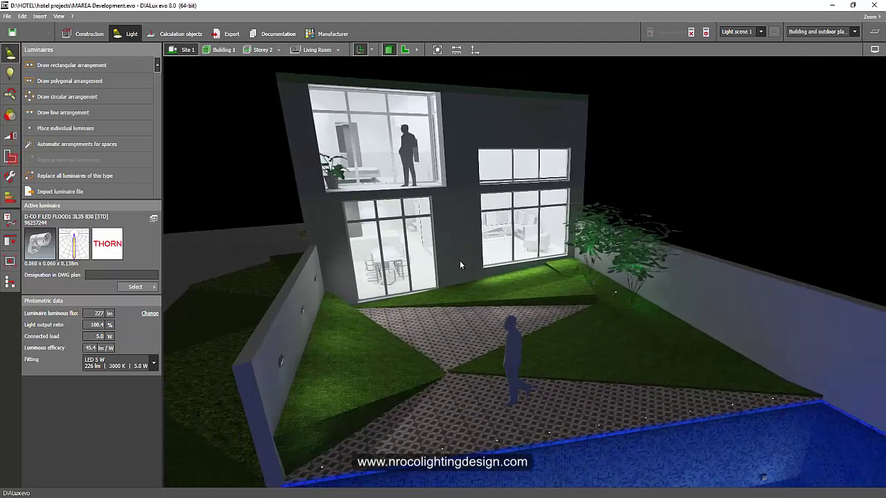
middle_drag(271, 140, 246, 129)
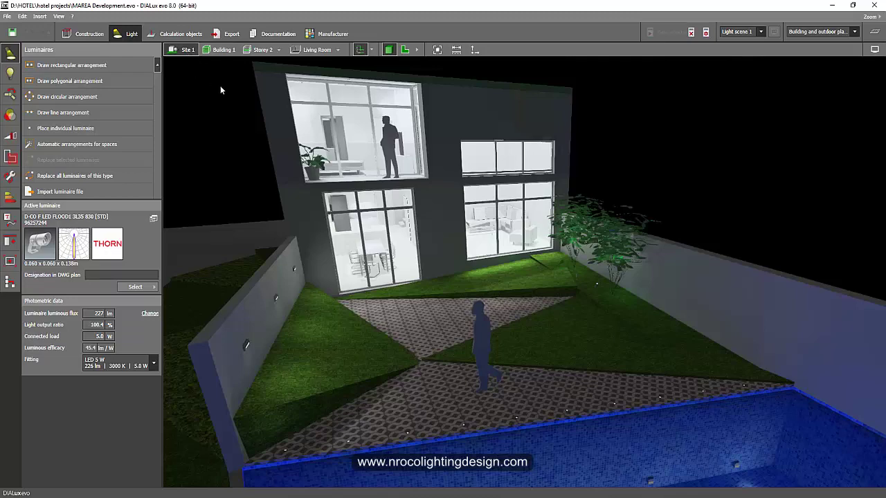
Step: Isolate Building 1, show only Storey 1, and examine its rooms from the front and above
click(228, 50)
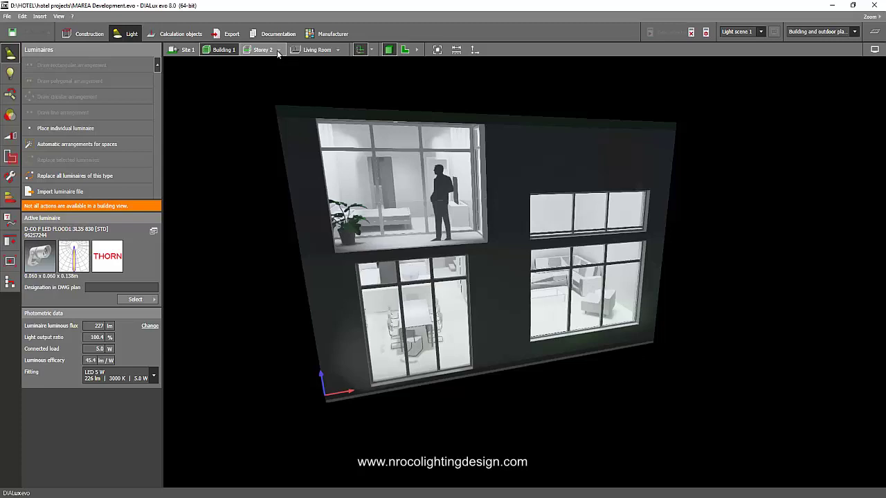
click(279, 51)
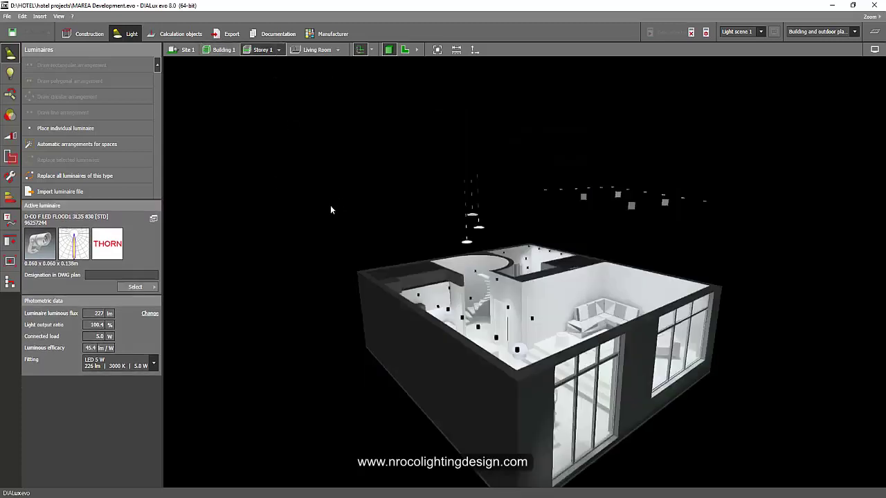
right_drag(332, 206, 419, 230)
middle_drag(420, 230, 311, 202)
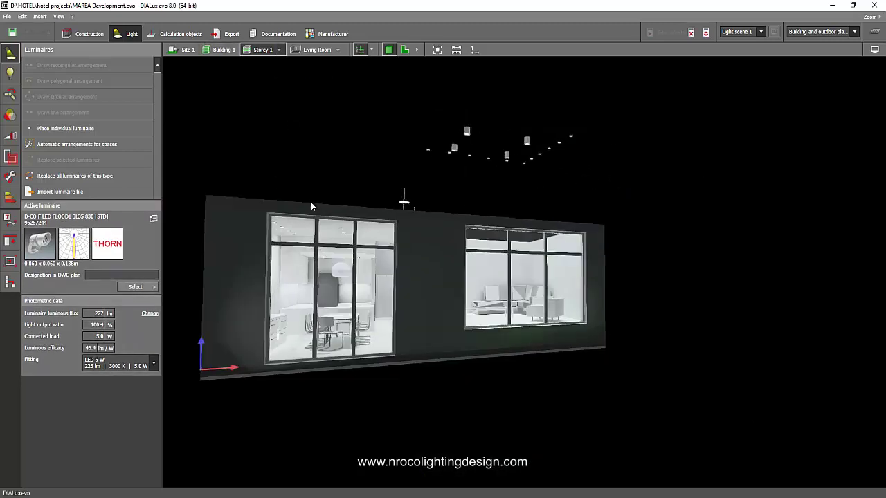
right_drag(311, 214, 322, 250)
Step: Alternate between the Storey 2 and Storey 1 views to compare the layouts, ending on Storey 2
click(279, 50)
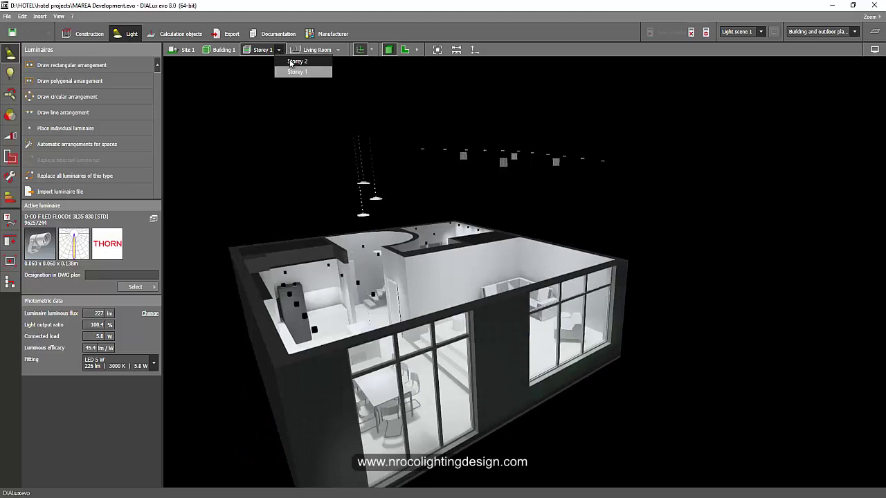
click(319, 60)
right_drag(314, 115, 265, 68)
click(279, 50)
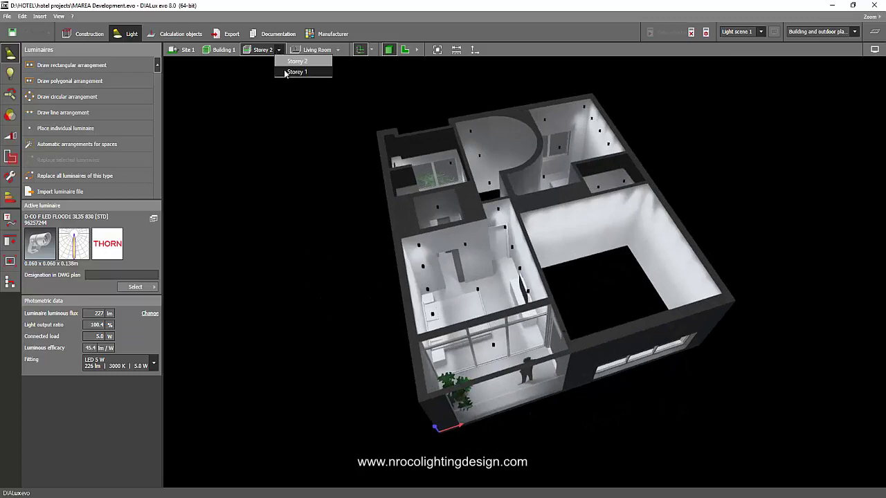
click(294, 61)
right_drag(321, 210, 313, 177)
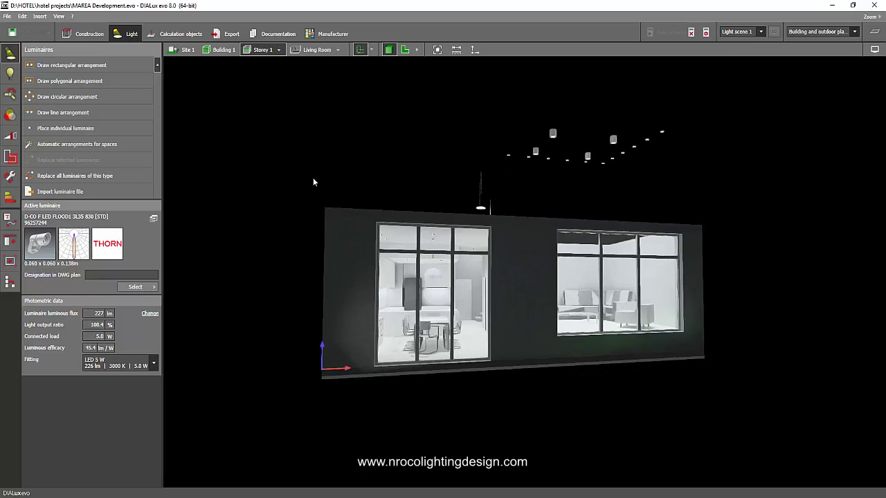
click(279, 50)
click(294, 69)
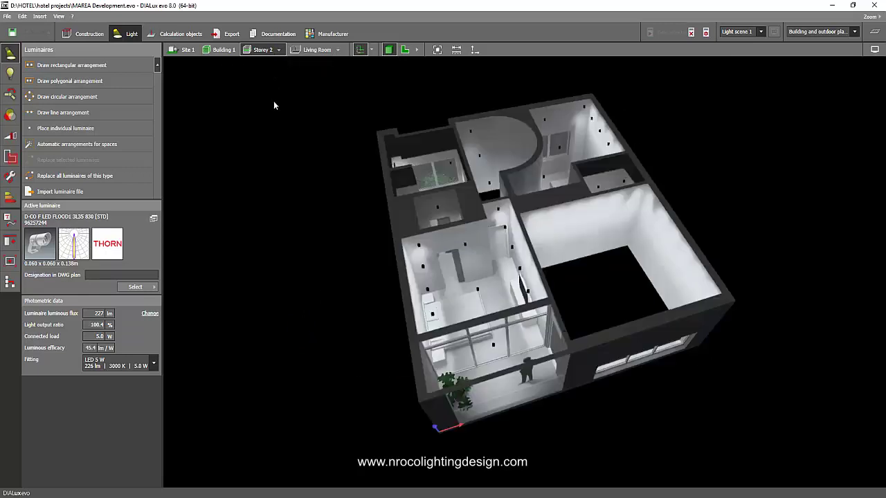
Step: Examine the house's front facade in the Building 1 view and again with its surroundings in the Site 1 view
click(220, 50)
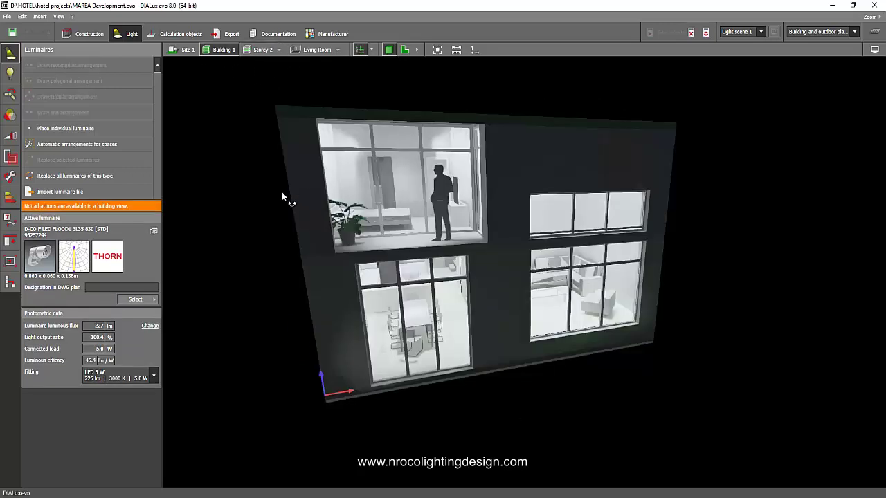
right_drag(283, 193, 258, 116)
scroll(365, 203, up, 2)
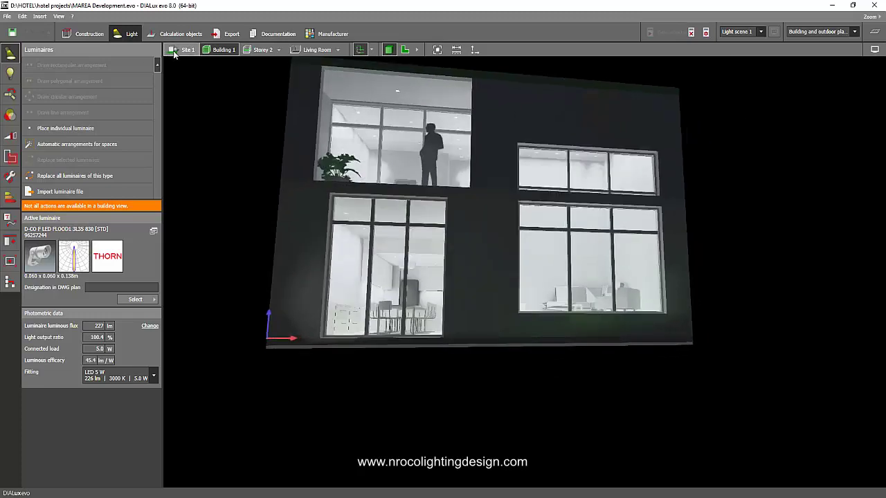
click(181, 50)
right_drag(304, 148, 349, 180)
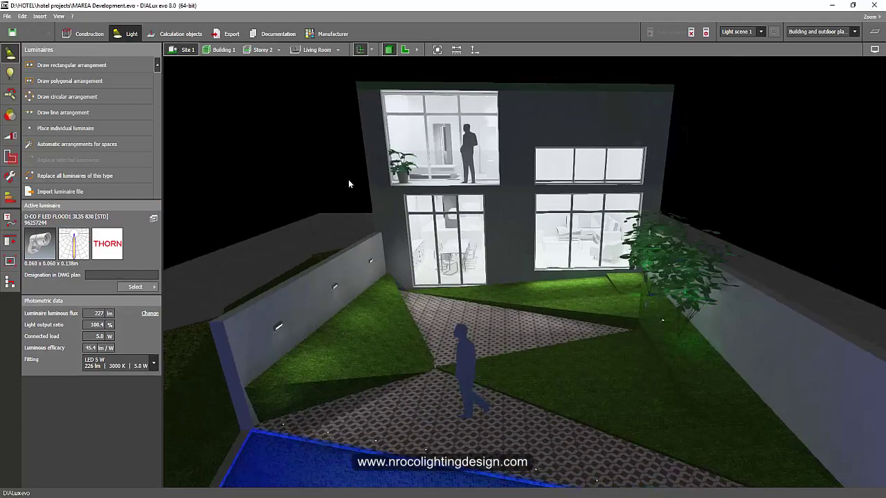
right_drag(279, 168, 291, 191)
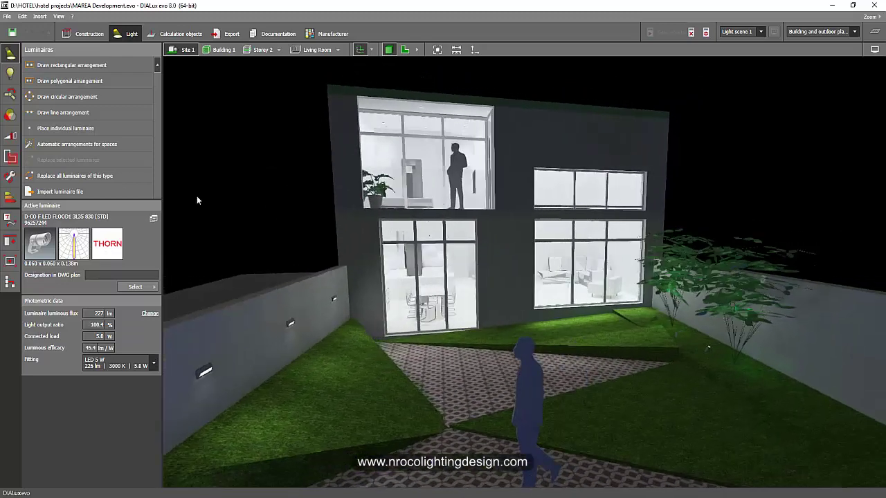
Step: Open the storey and building construction tool in Construction mode and inspect Storey 2 from all sides
click(86, 34)
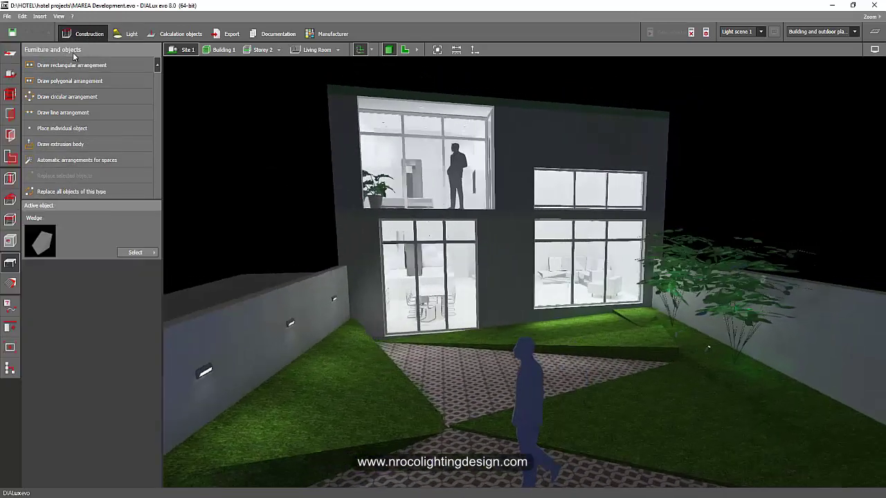
click(13, 97)
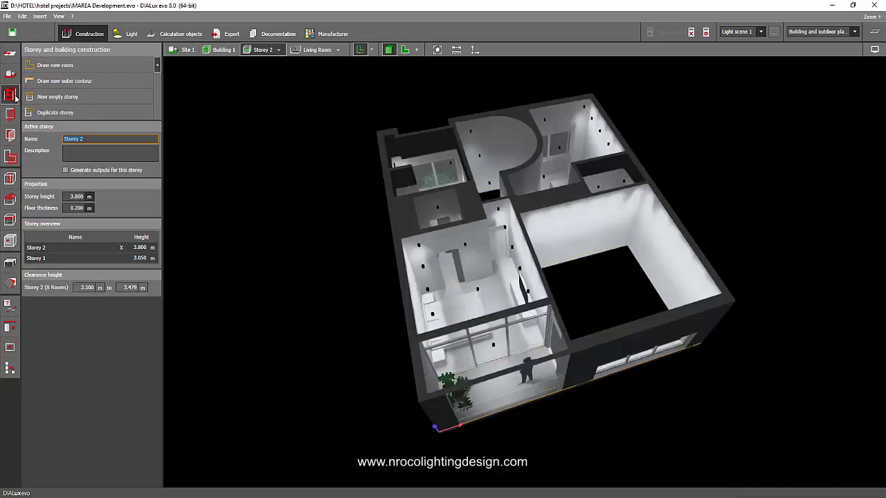
right_drag(286, 196, 288, 216)
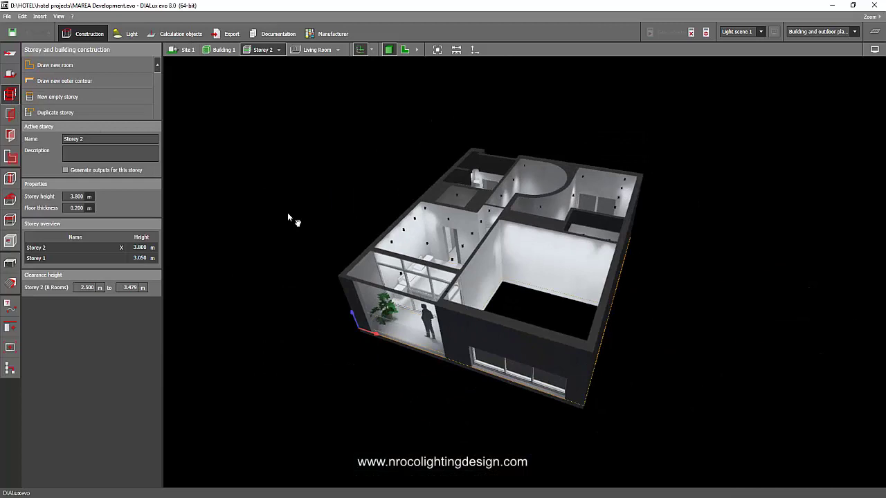
right_drag(344, 143, 55, 112)
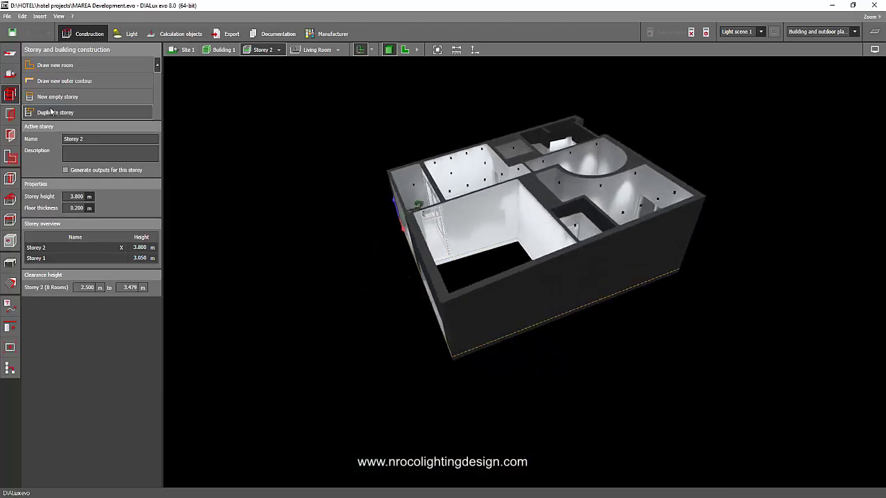
right_drag(385, 160, 102, 135)
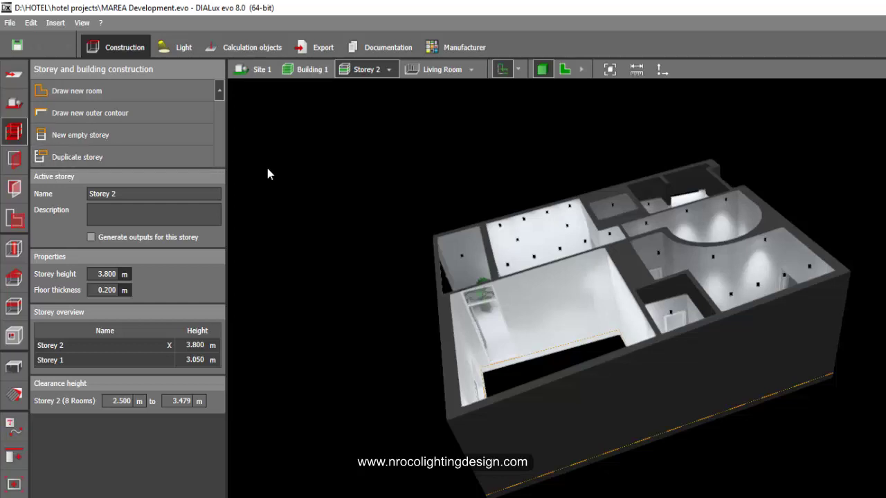
right_drag(355, 211, 462, 288)
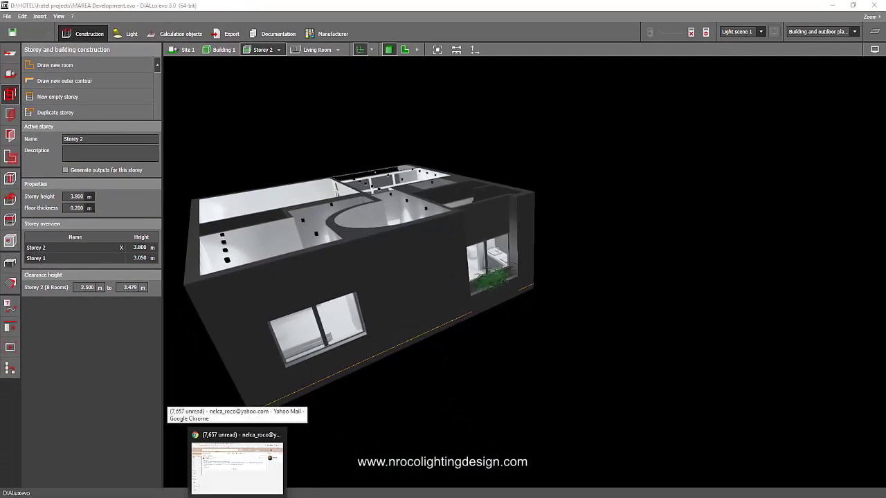
Step: Switch to Chrome and look at the YouTube video "How to create a second floor" and its description
click(237, 494)
click(384, 8)
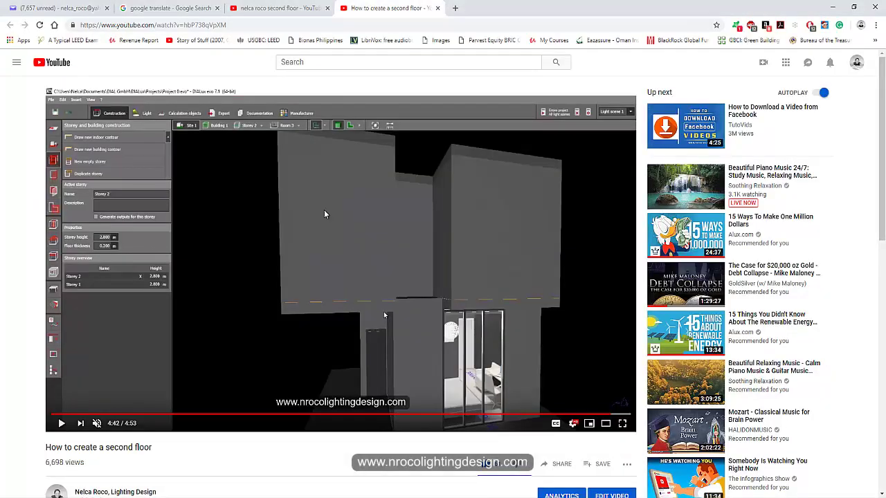
scroll(309, 373, down, 1)
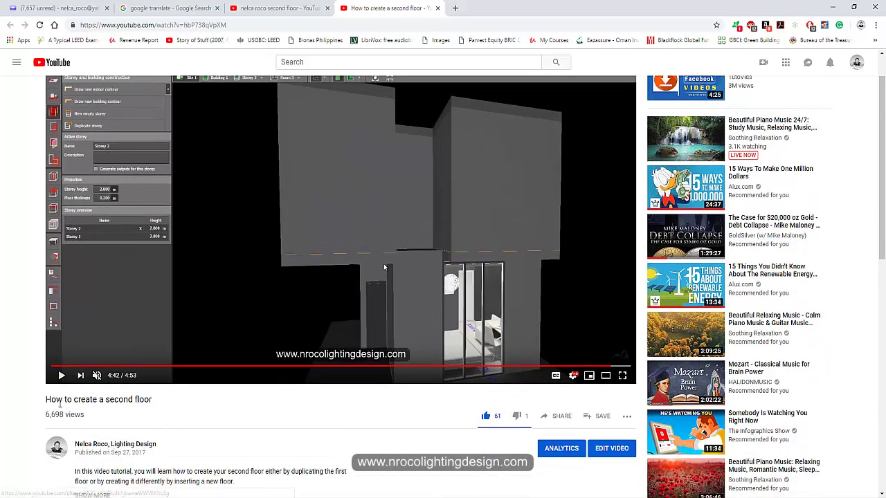
scroll(183, 414, up, 1)
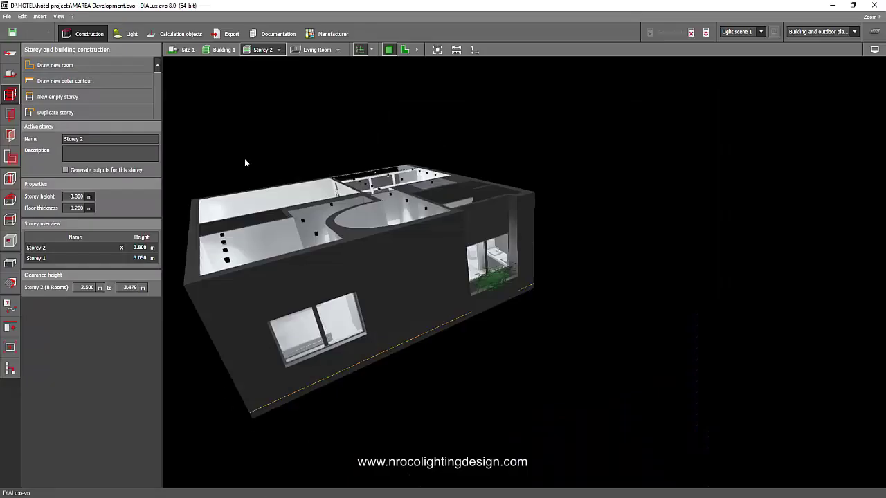
Step: Return to DIALux evo and examine the upper-floor balcony in the Site 1 view
right_drag(245, 158, 325, 242)
click(186, 50)
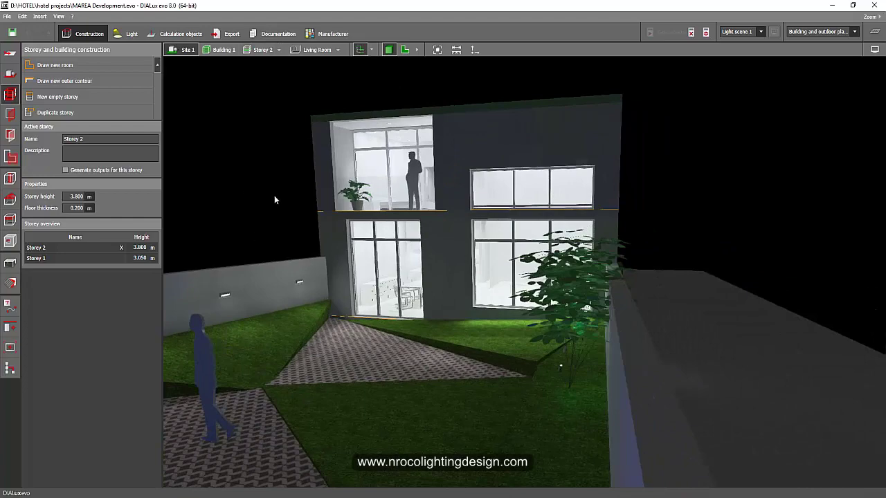
right_drag(274, 196, 443, 280)
scroll(443, 280, up, 5)
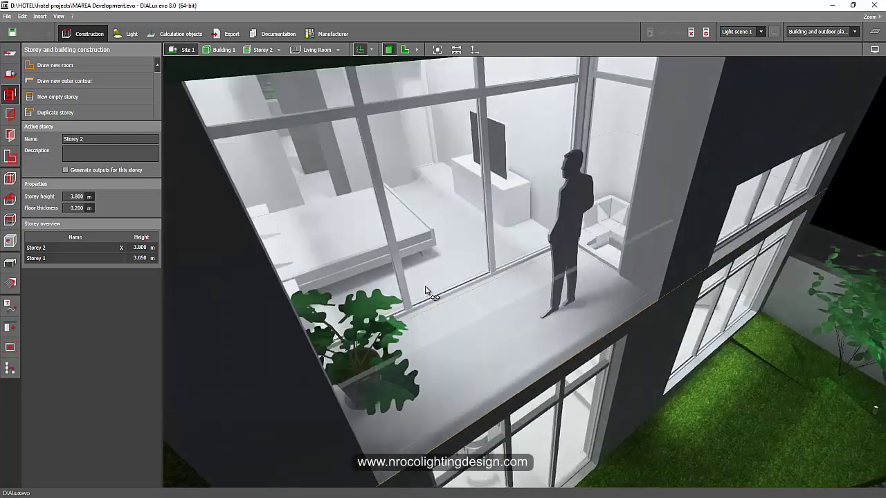
scroll(457, 291, down, 5)
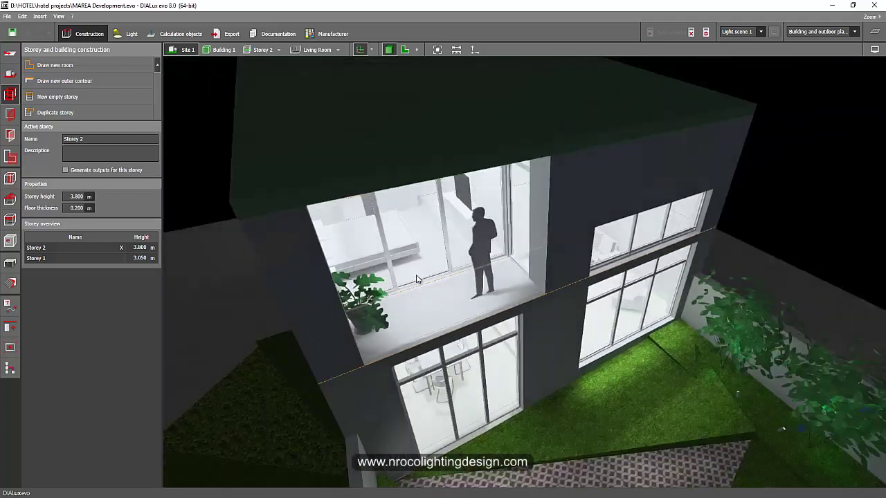
Step: Activate Storey 2, inspect its front balcony in 3D, and show that balcony in the floor plan view
click(270, 50)
right_drag(321, 84, 437, 324)
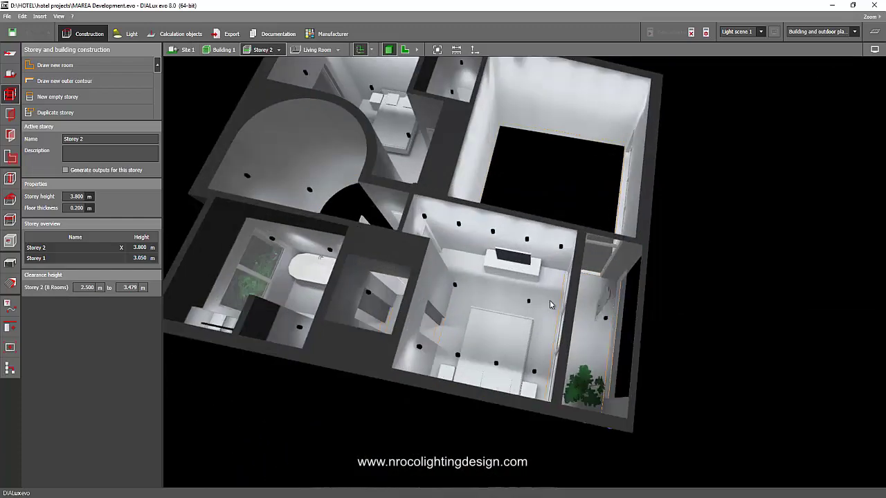
scroll(551, 304, up, 6)
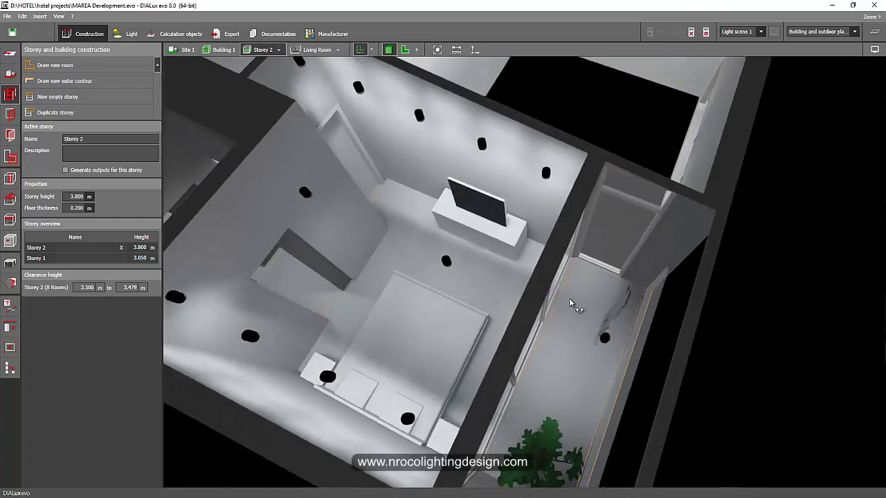
right_drag(569, 298, 416, 234)
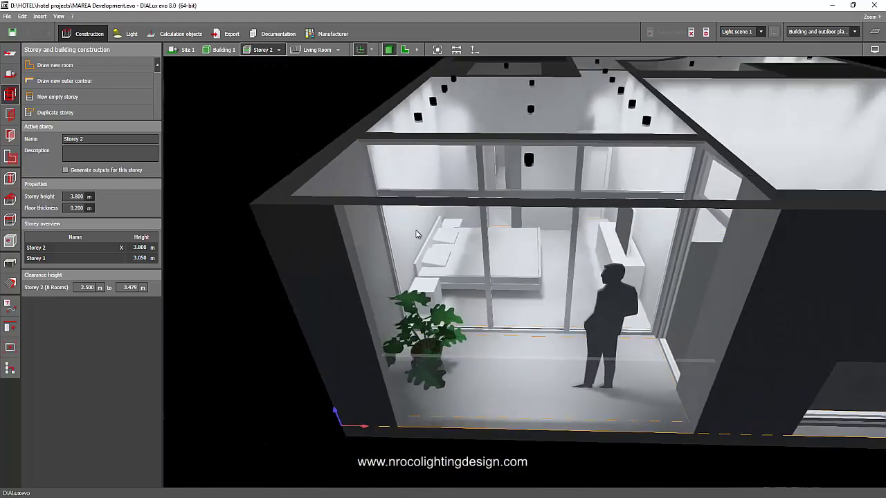
click(404, 51)
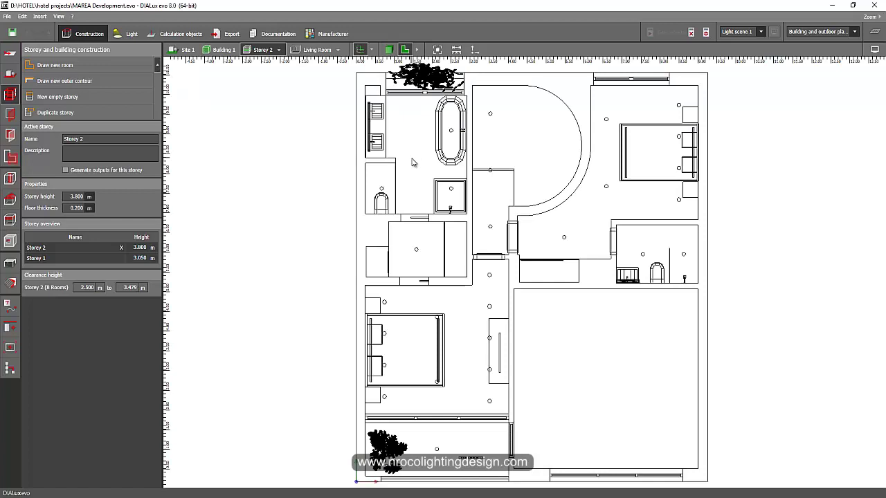
middle_drag(467, 134, 384, 95)
scroll(398, 258, down, 2)
middle_drag(425, 273, 427, 230)
scroll(357, 330, up, 5)
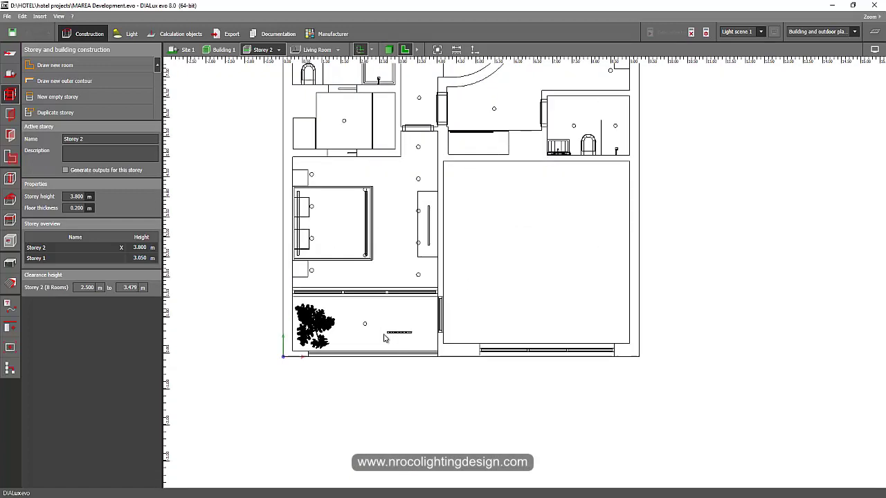
Step: Start an extrusion body on the Storey 2 balcony and draw its curved outer edge from beside the plant past the human figure
click(9, 264)
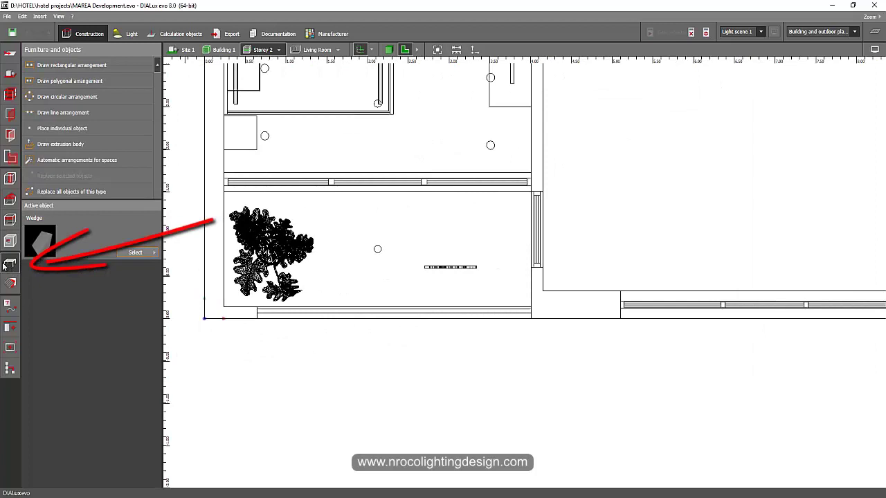
click(51, 148)
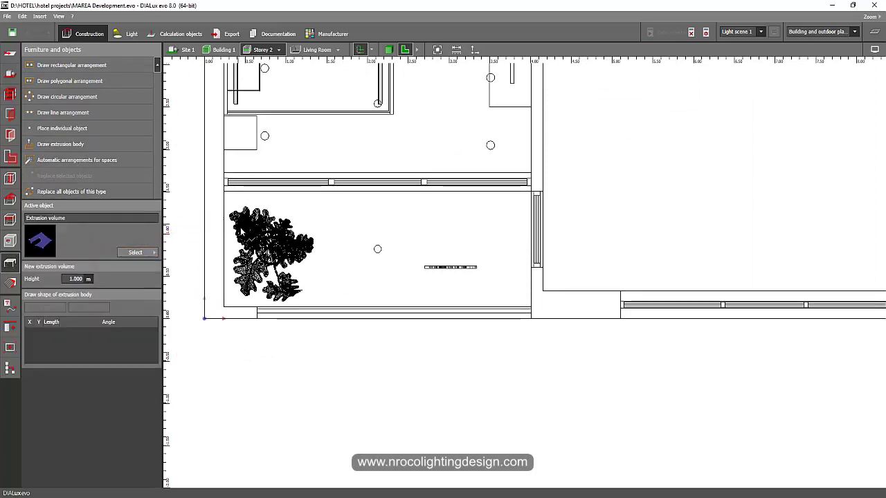
scroll(438, 212, up, 3)
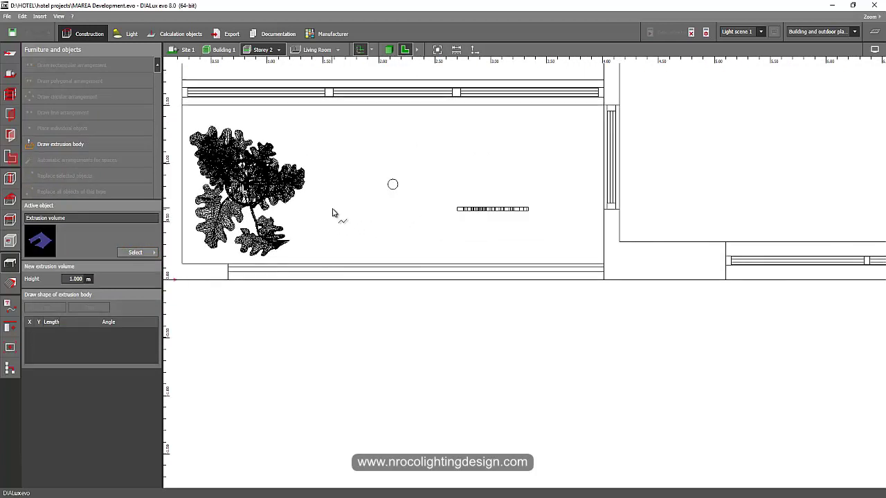
click(333, 209)
click(355, 225)
click(377, 240)
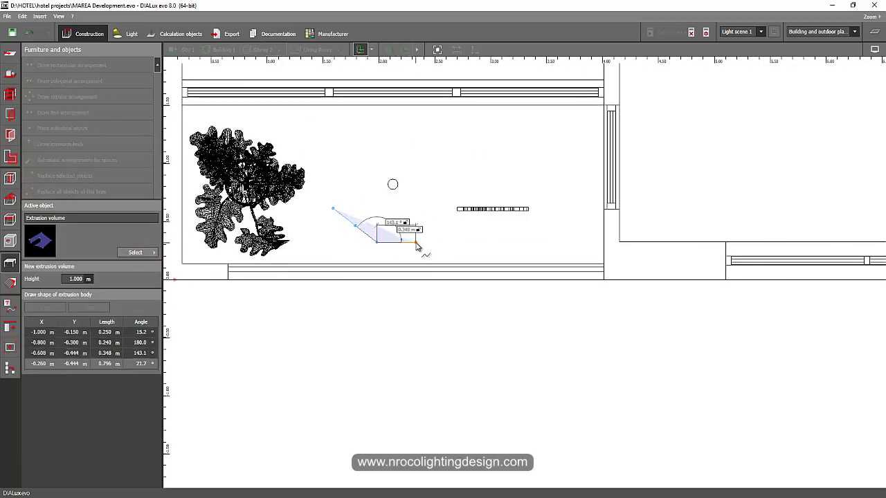
click(420, 242)
click(457, 242)
click(489, 238)
click(535, 220)
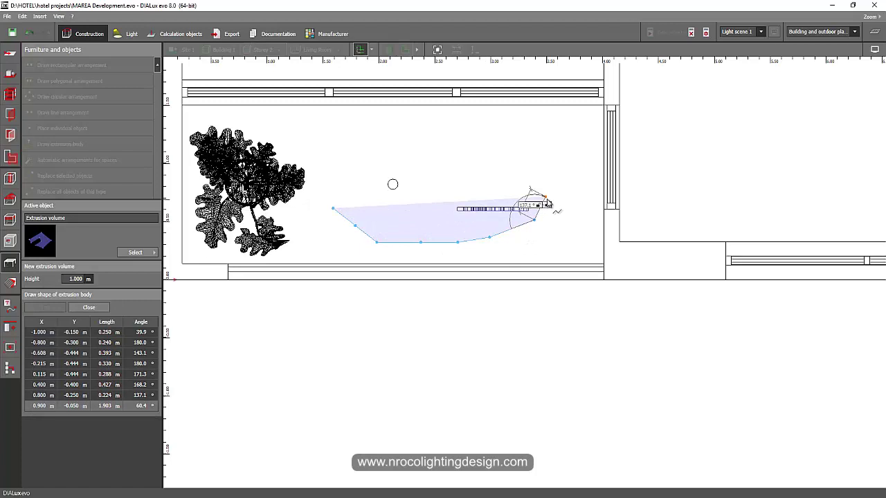
click(545, 197)
click(551, 169)
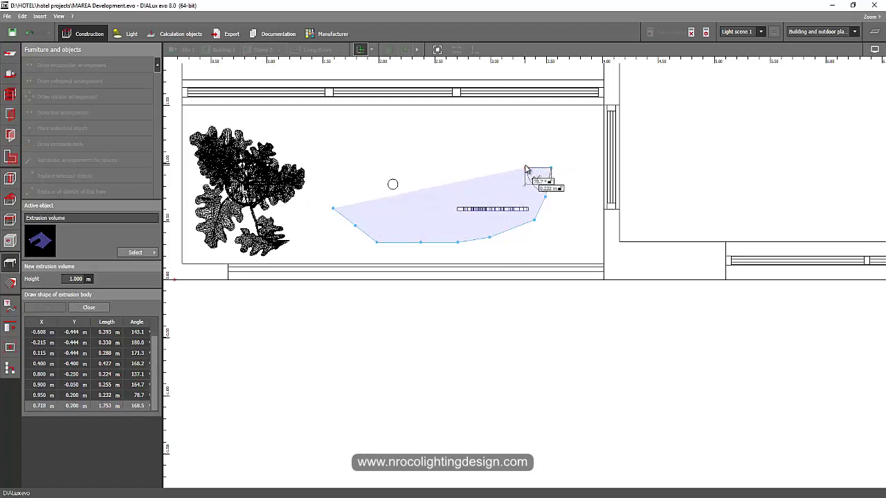
Step: Draw the inner edge back towards the plant and close the polygon, forming a curved counter about 1.95 m by 0.64 m
click(525, 169)
click(518, 191)
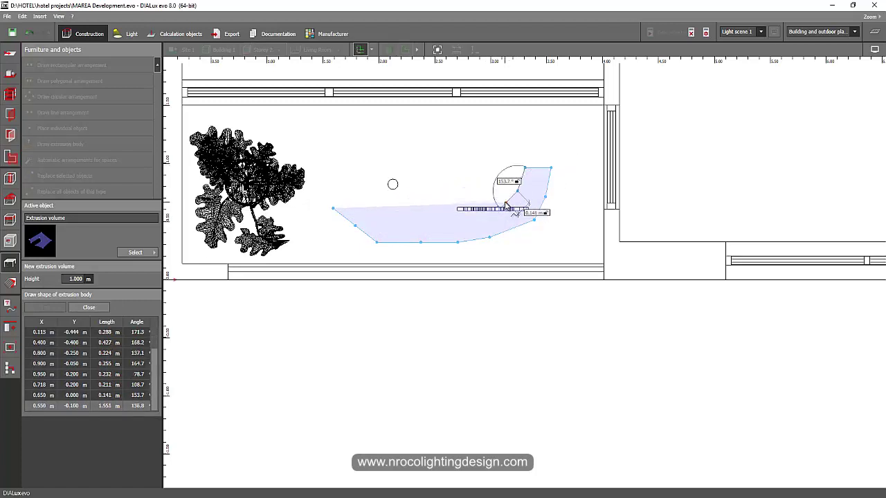
click(506, 202)
click(478, 220)
click(427, 220)
click(391, 220)
click(371, 208)
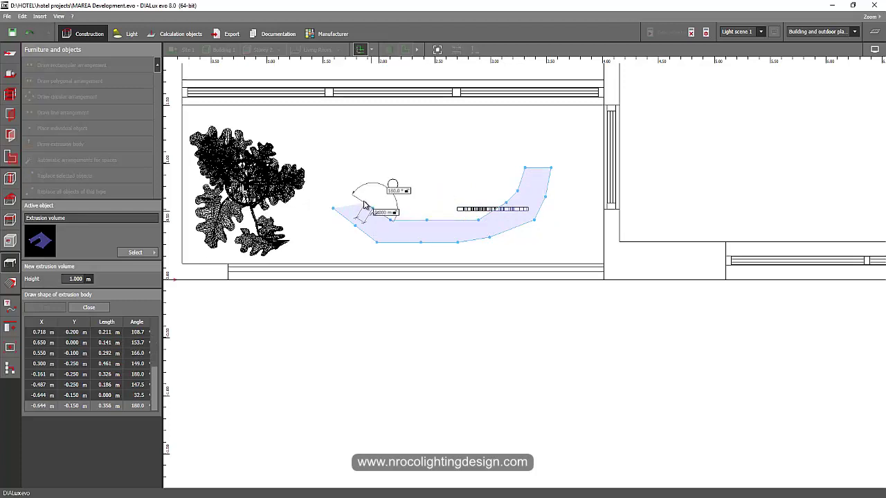
click(362, 199)
right_click(364, 202)
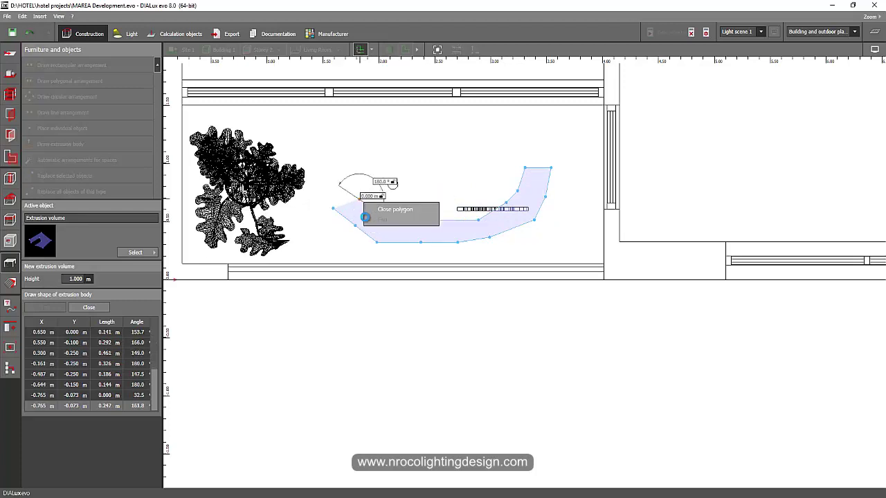
click(367, 210)
click(420, 270)
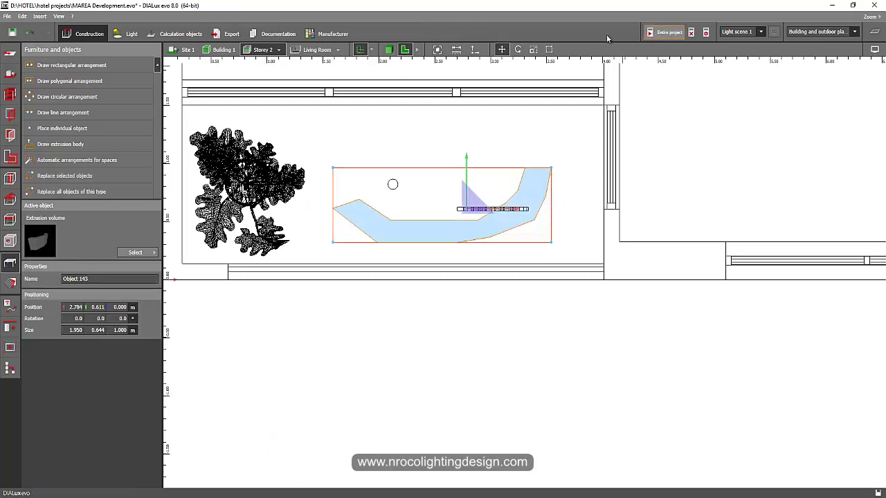
Step: Show Storey 2 in 3D and examine the counter on the balcony from above and from the front
click(388, 49)
drag(277, 143, 432, 442)
click(469, 252)
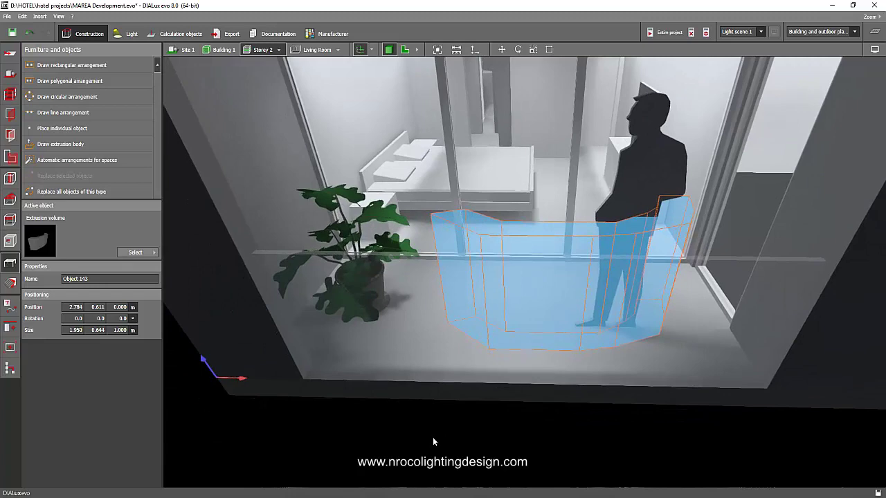
click(434, 438)
drag(487, 308, 336, 454)
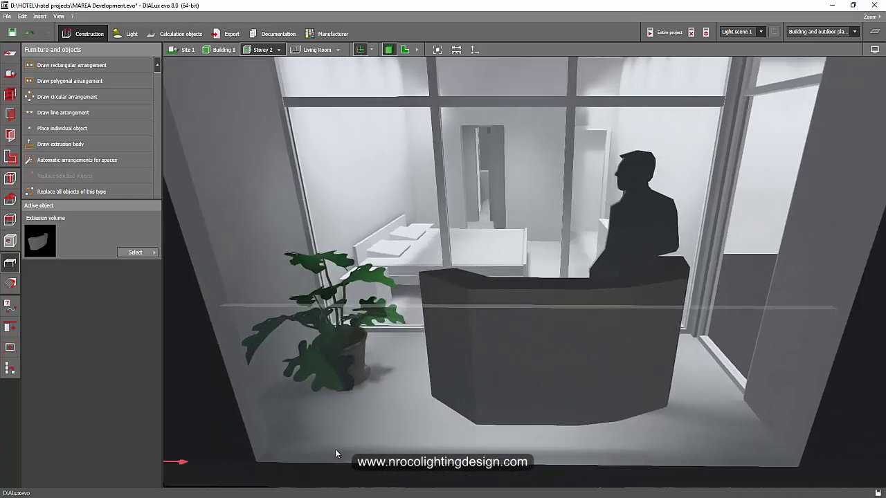
drag(451, 318, 485, 256)
Step: Examine the balcony counter from outside in the Building 1 view and in the Site 1 view
click(222, 51)
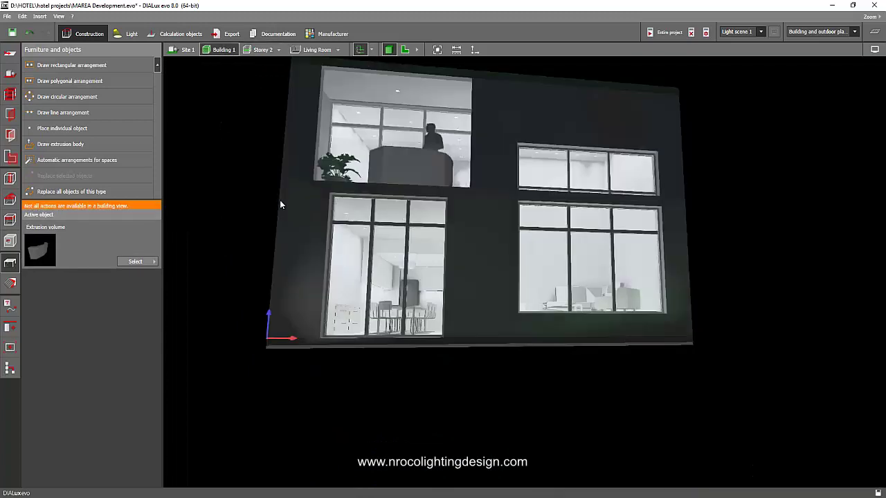
drag(317, 220, 210, 73)
click(186, 54)
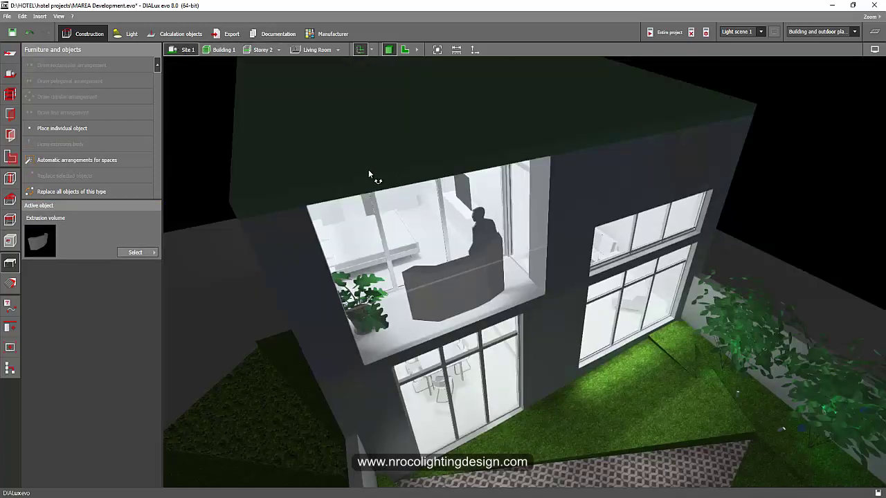
drag(368, 172, 394, 174)
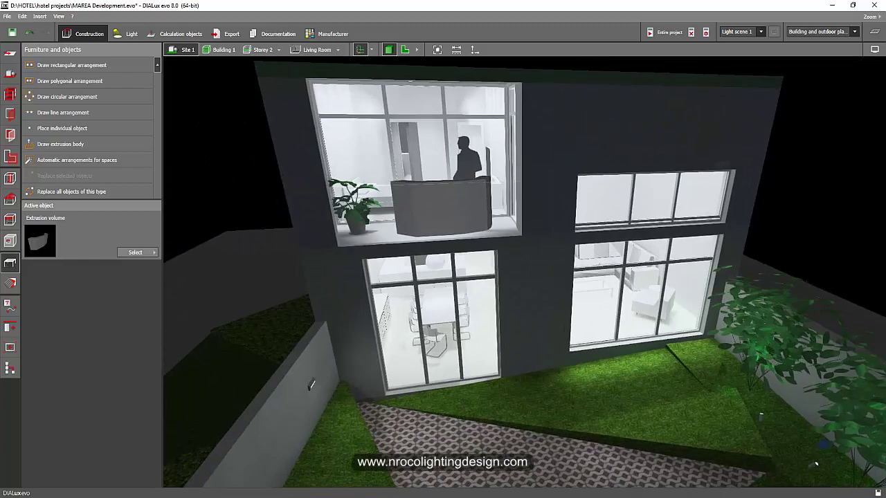
Step: Switch to Chrome and search YouTube for the channel author's "pcon planner" videos
click(256, 460)
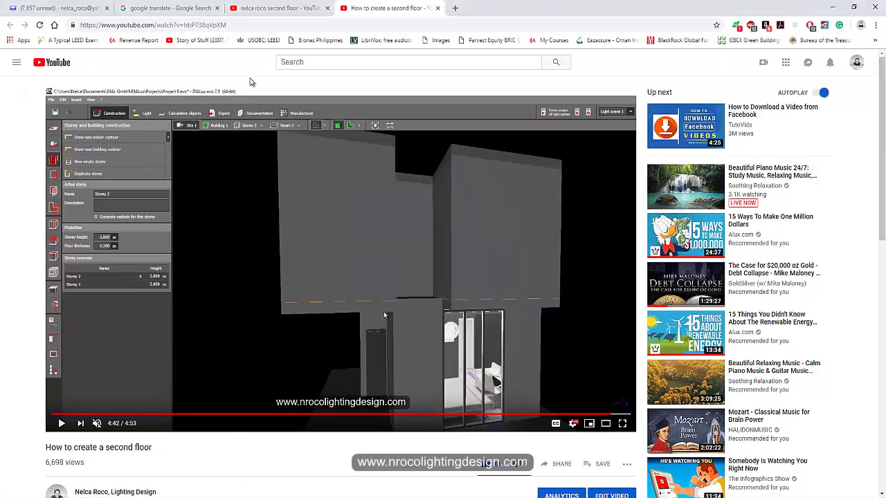
click(269, 7)
drag(367, 63, 328, 64)
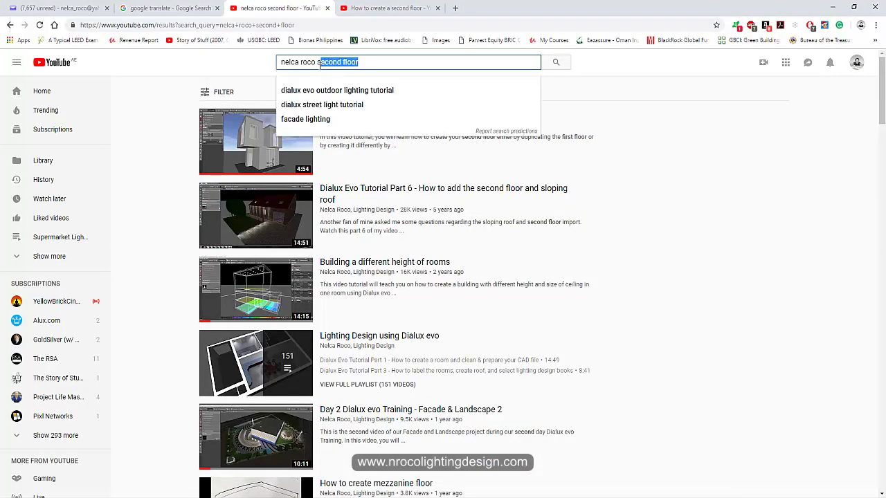
text(pc)
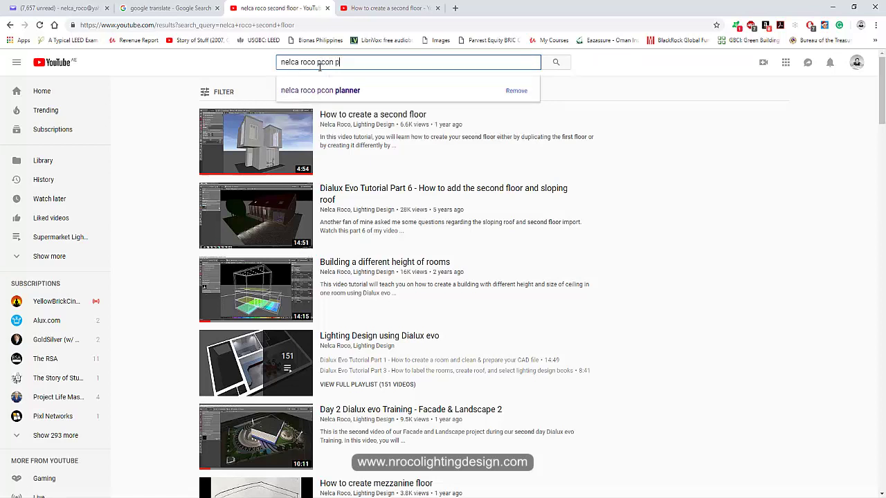
text(on planner)
key(Return)
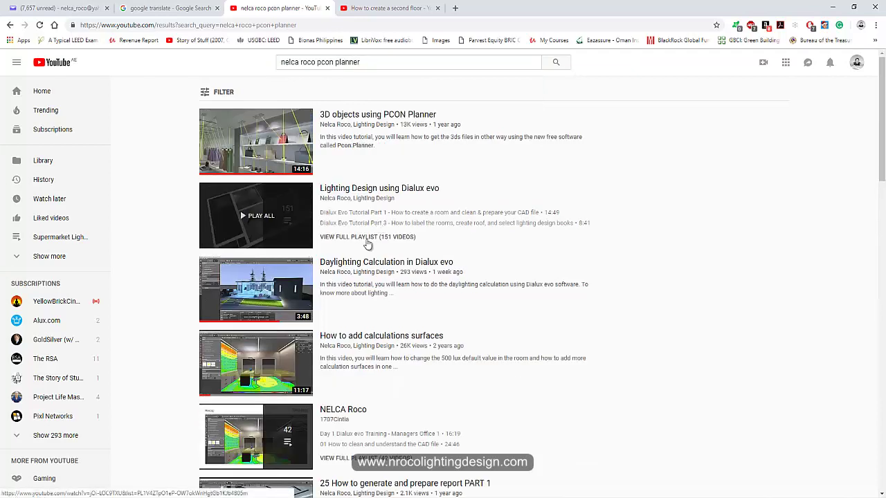
Step: Open the video "3D objects using PCON Planner" and look at its description
click(375, 116)
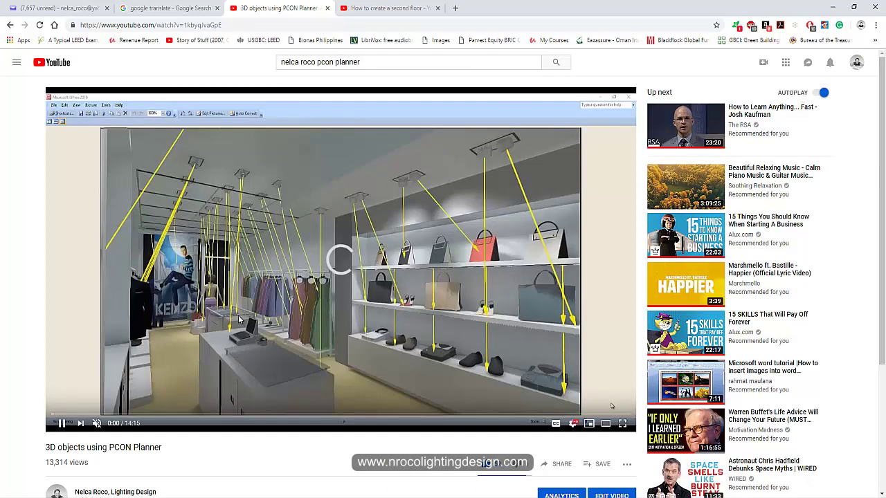
scroll(59, 425, down, 2)
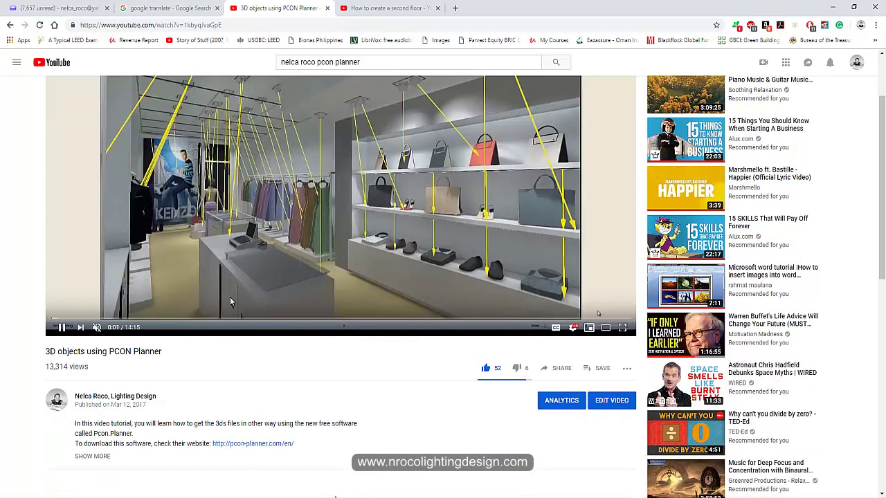
scroll(598, 313, up, 1)
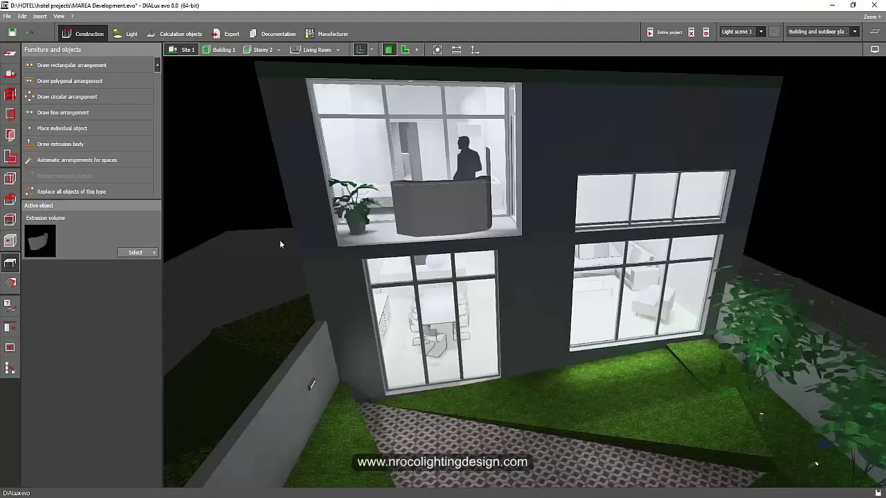
Step: Return to DIALux evo and examine the house facade and front garden in the Site 1 view
right_drag(280, 240, 298, 220)
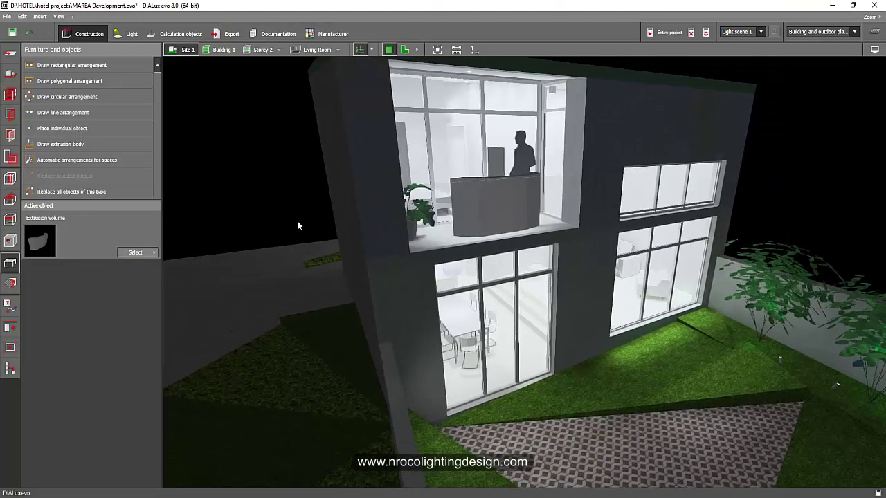
scroll(298, 220, down, 3)
right_drag(409, 239, 448, 119)
right_drag(427, 247, 401, 251)
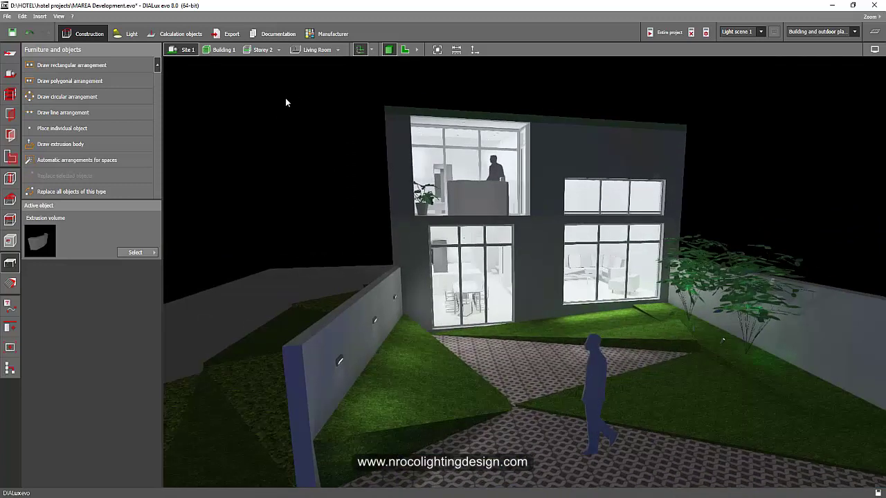
Step: Activate Storey 2 and show its rooms in the floor plan view
click(279, 50)
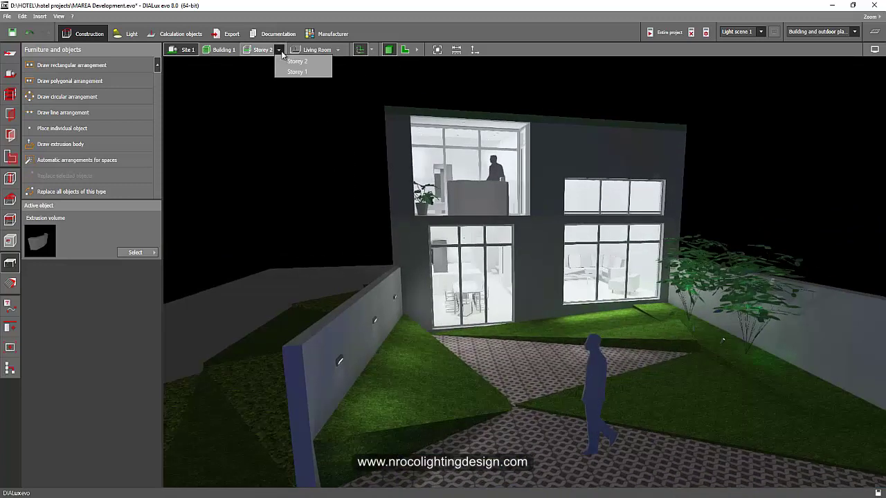
click(285, 61)
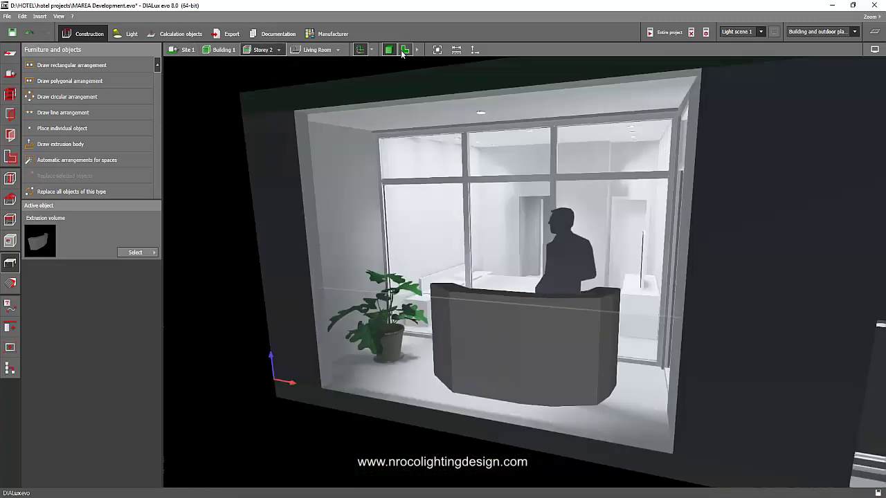
click(405, 49)
scroll(407, 207, down, 5)
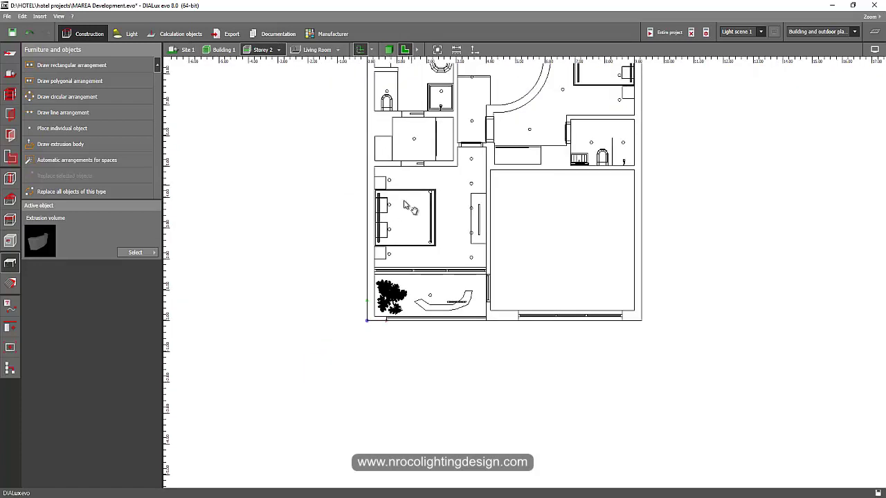
middle_drag(404, 201, 356, 288)
scroll(322, 257, up, 3)
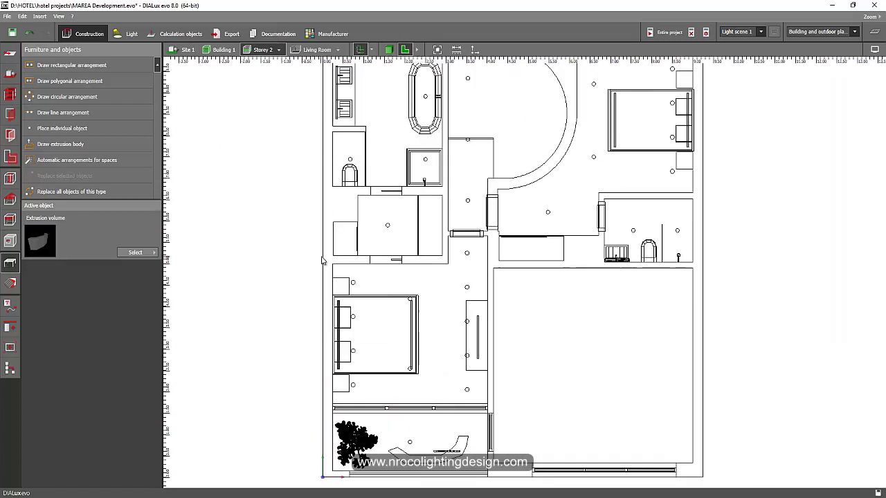
Step: Open the Storey 2 contour for editing and move its rear corner beside the bathroom outward to X -1.713 m, Y 10.390 m
click(10, 96)
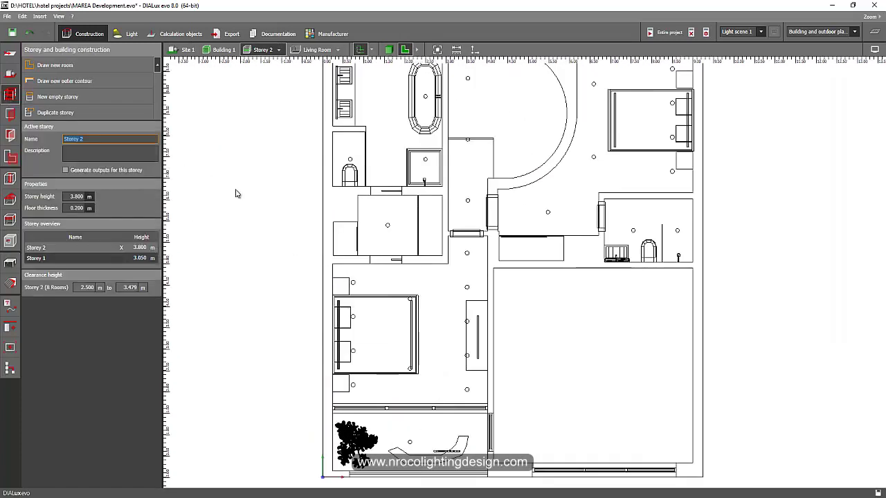
click(322, 202)
scroll(317, 214, down, 3)
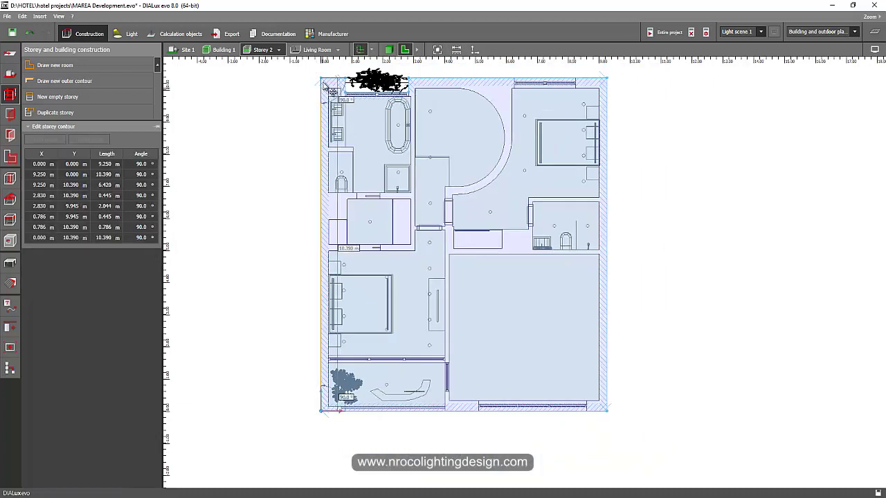
drag(321, 79, 265, 81)
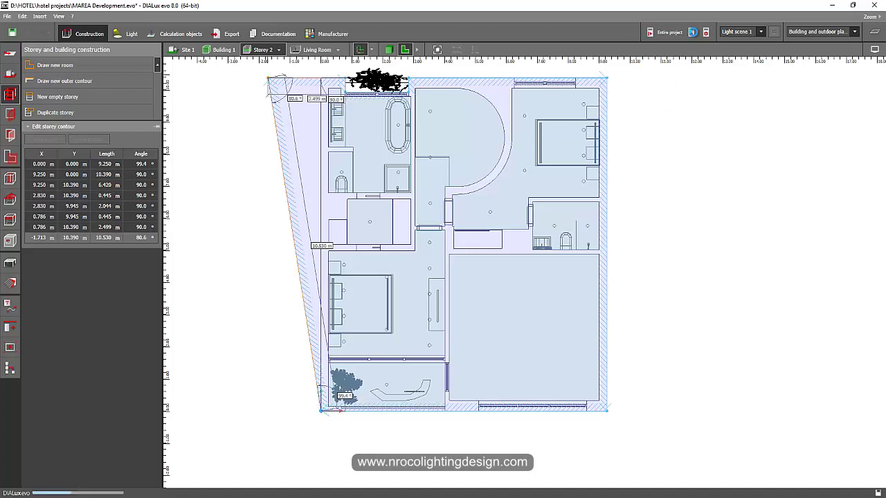
click(691, 33)
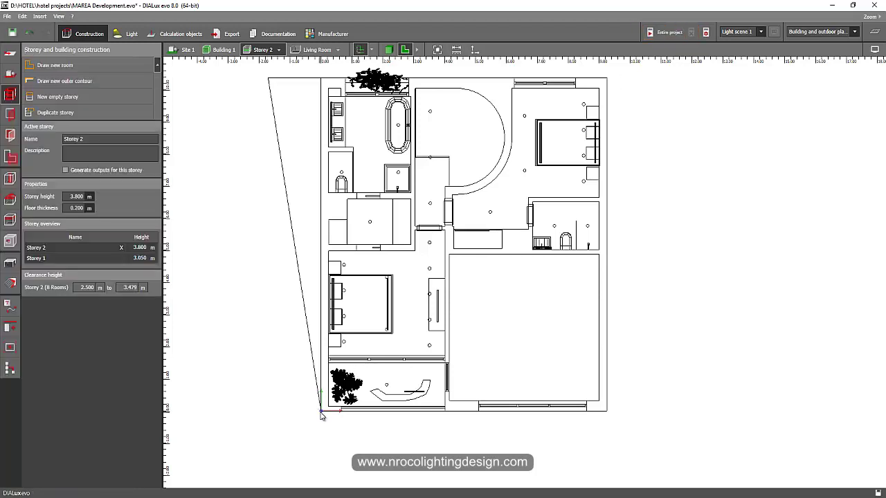
Step: Move the Storey 2 contour's front corner beside the balcony outward to X -1.713 m, Y 0.000 m
click(303, 293)
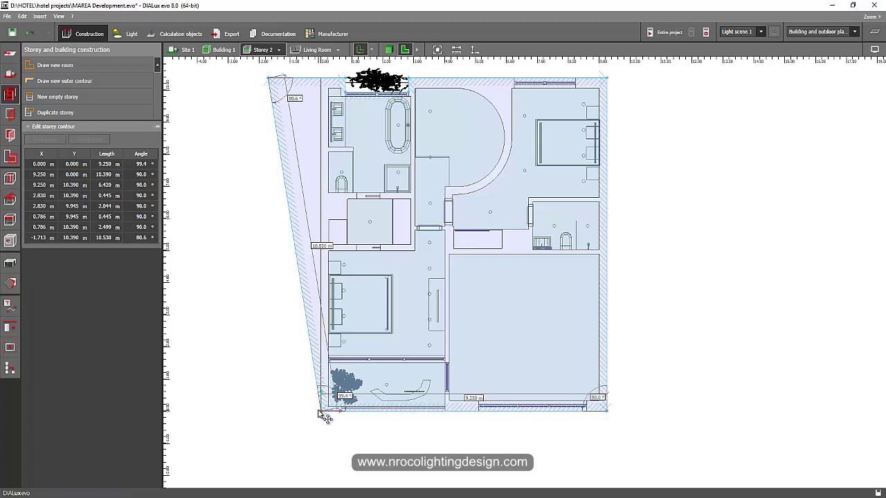
drag(322, 411, 269, 412)
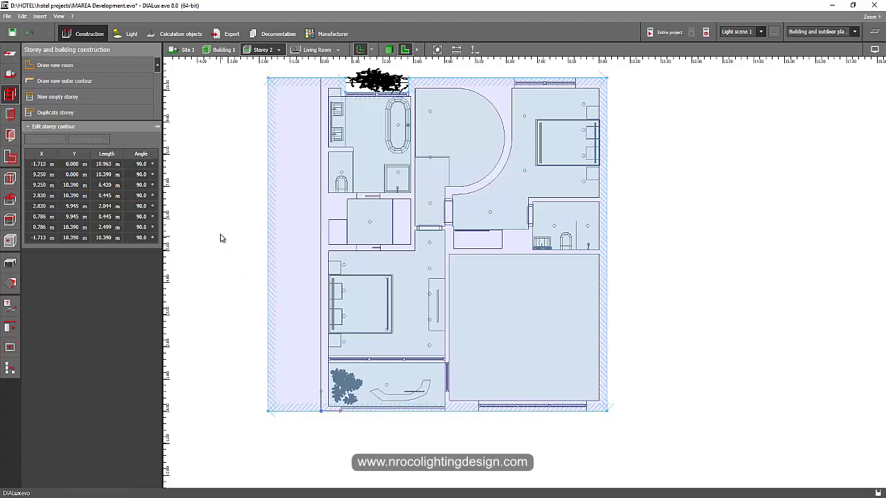
click(295, 92)
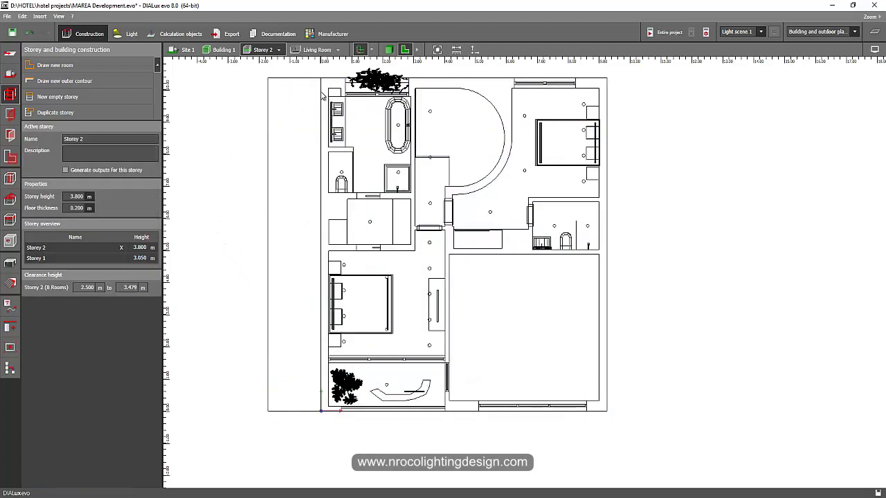
drag(280, 183, 239, 138)
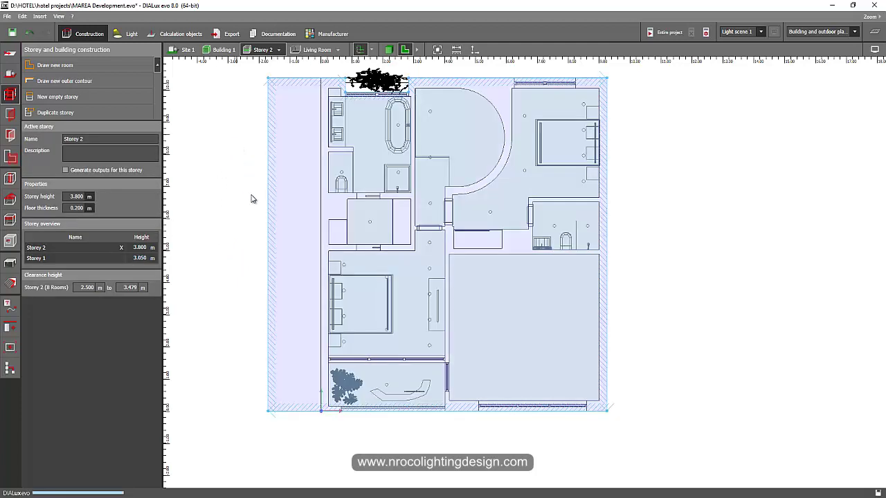
click(326, 223)
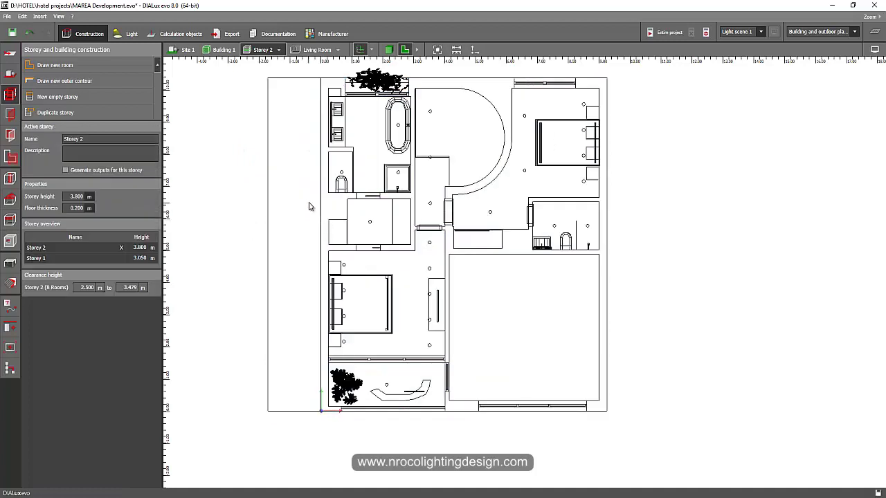
scroll(309, 206, up, 1)
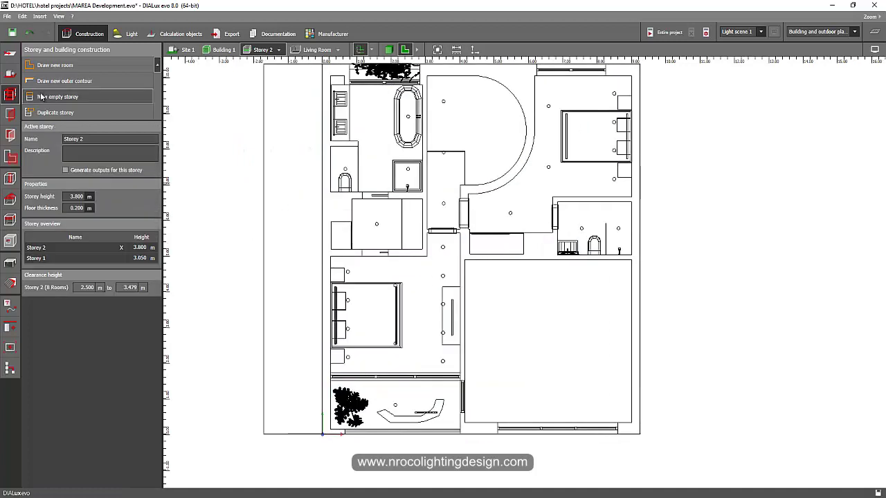
click(11, 115)
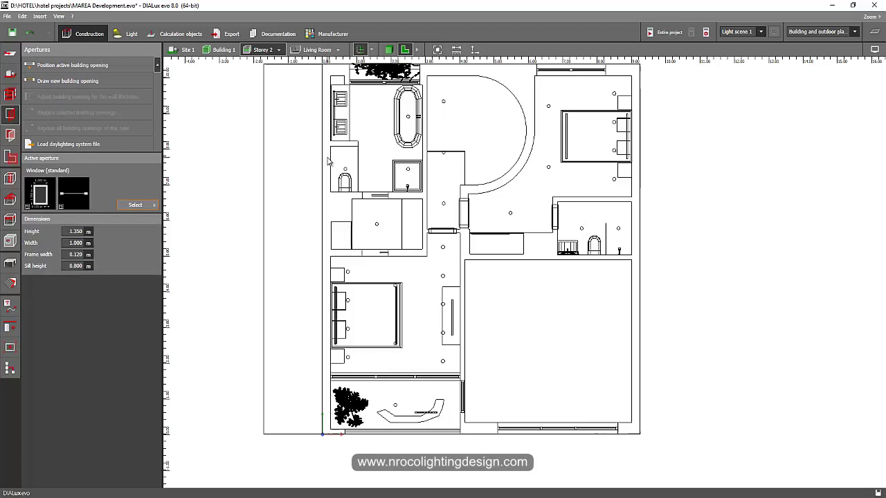
click(11, 95)
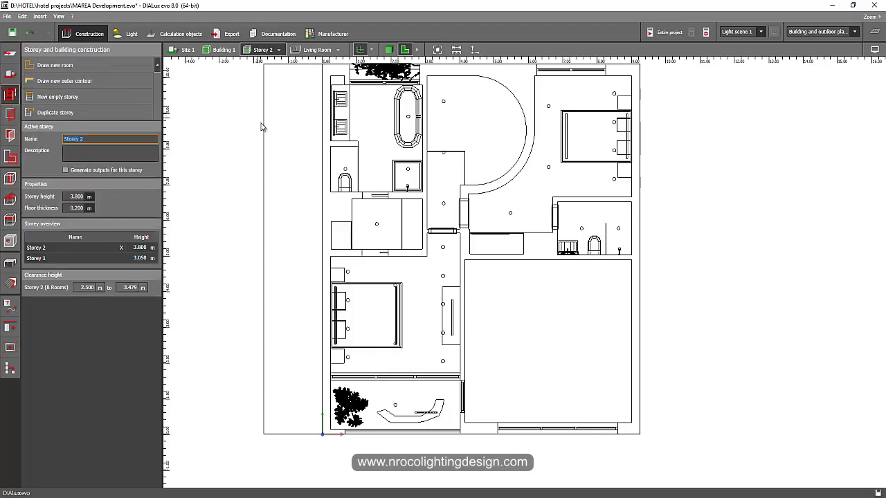
click(322, 153)
click(278, 211)
Step: Show Storey 2 in 3D and examine the widened volume beside the balcony
drag(270, 232, 233, 201)
click(233, 201)
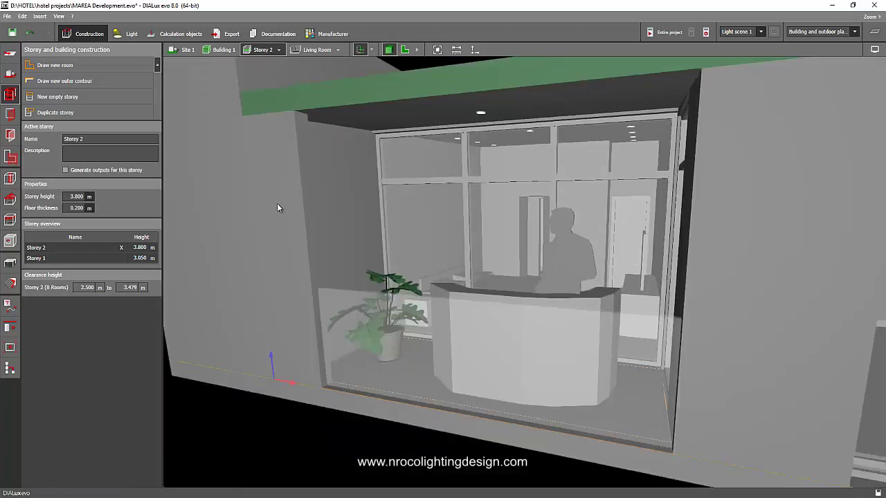
scroll(431, 248, down, 5)
right_drag(256, 159, 302, 181)
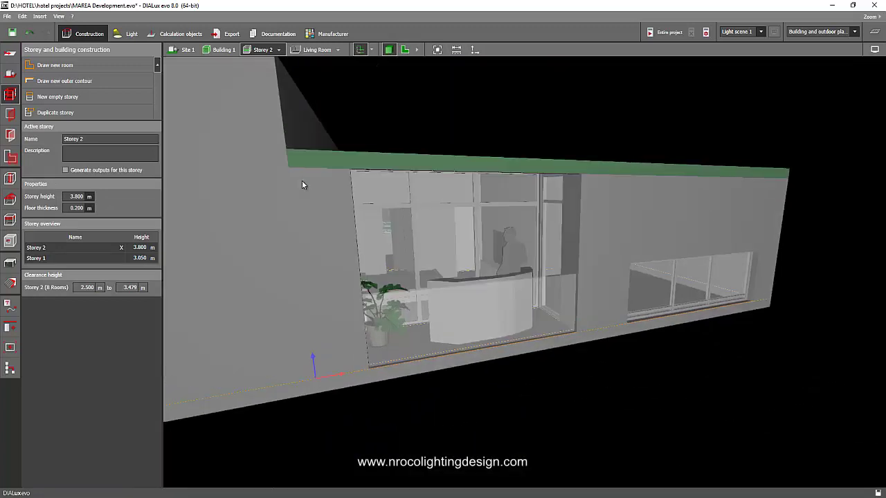
scroll(303, 182, down, 3)
middle_drag(469, 200, 588, 236)
right_drag(367, 201, 395, 201)
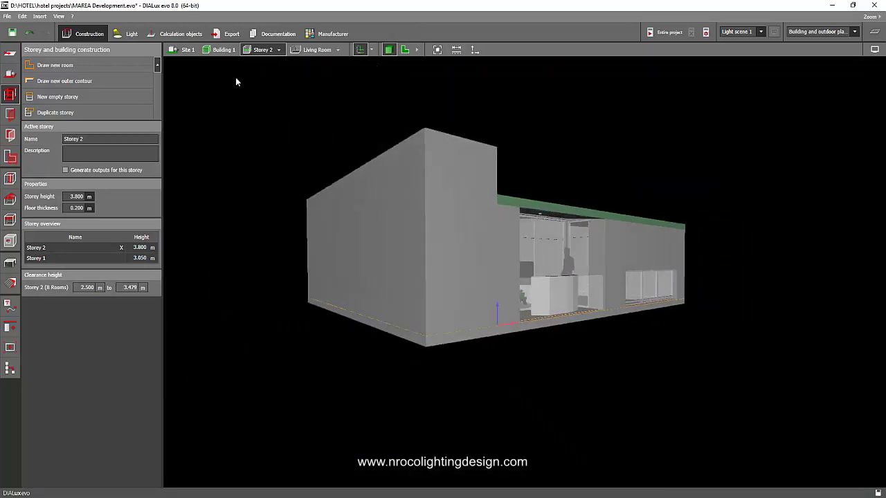
Step: Show Building 1 in 3D facing the front facade with the overhanging upper storey and open the cutout tools
click(213, 51)
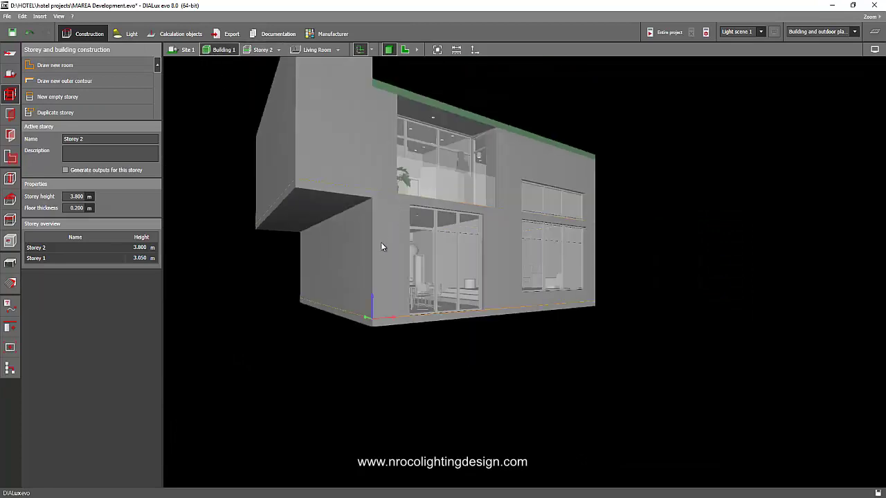
right_drag(300, 200, 272, 238)
scroll(325, 231, up, 1)
middle_drag(326, 231, 348, 262)
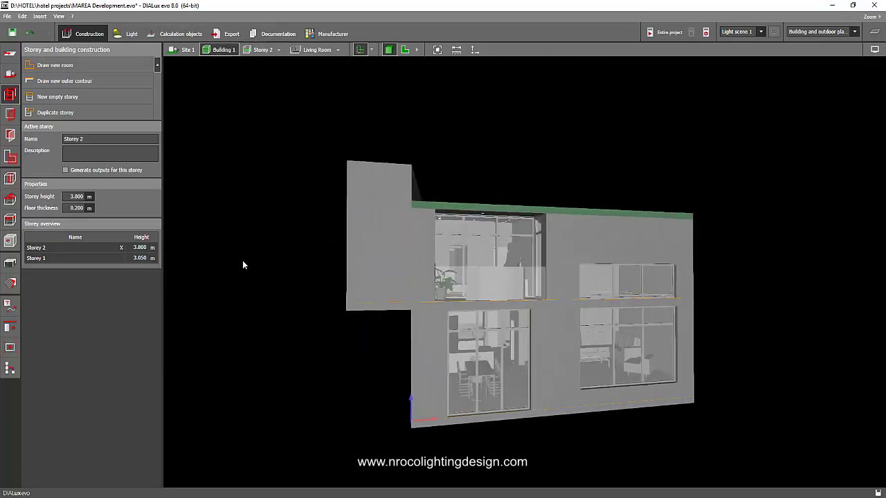
click(10, 241)
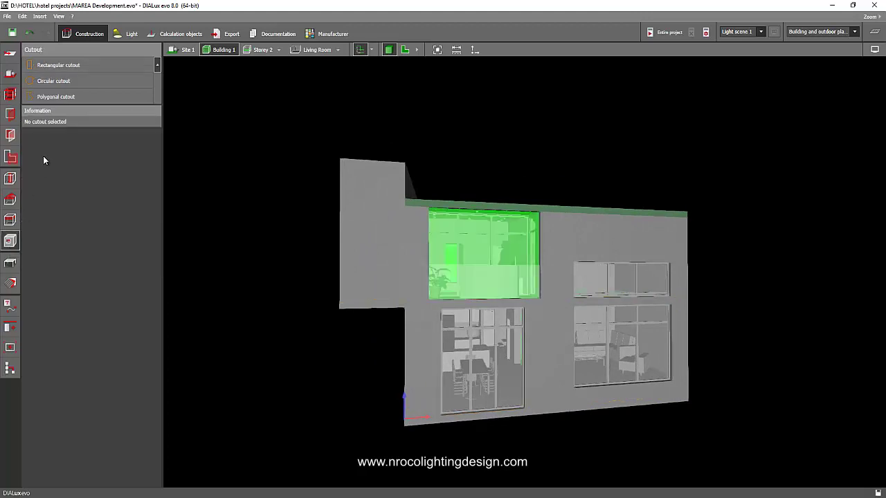
right_drag(274, 188, 247, 185)
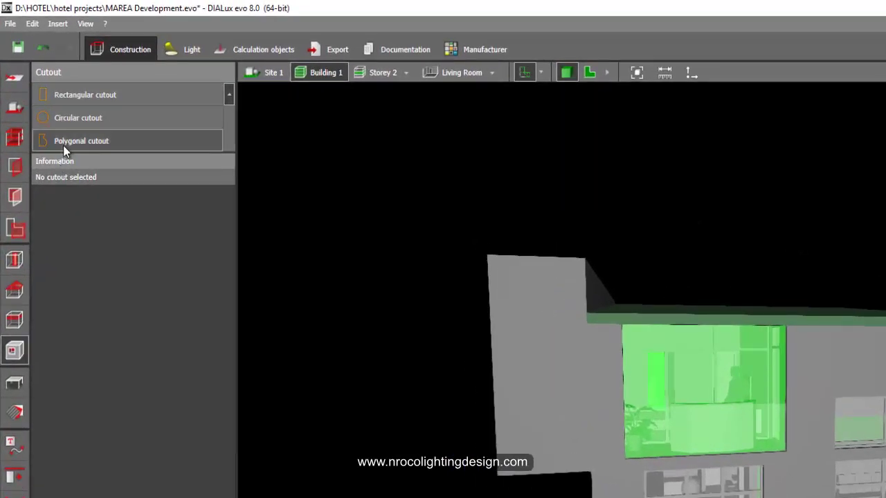
click(63, 142)
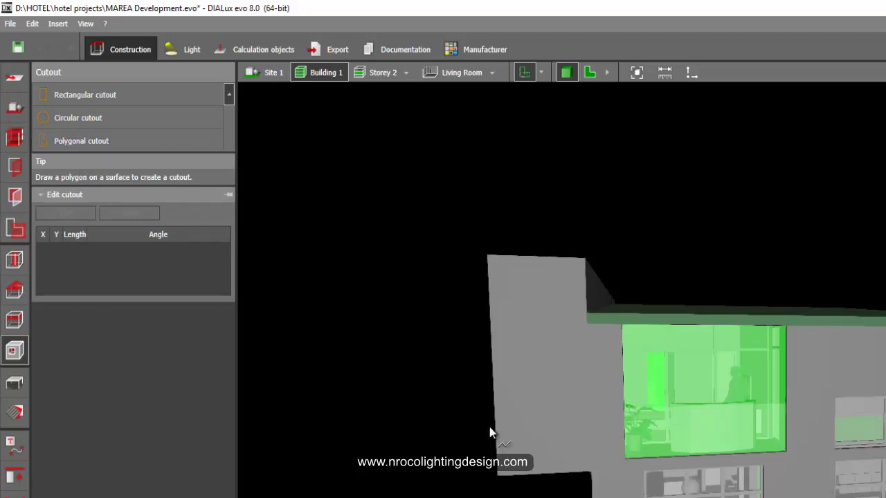
scroll(572, 471, up, 3)
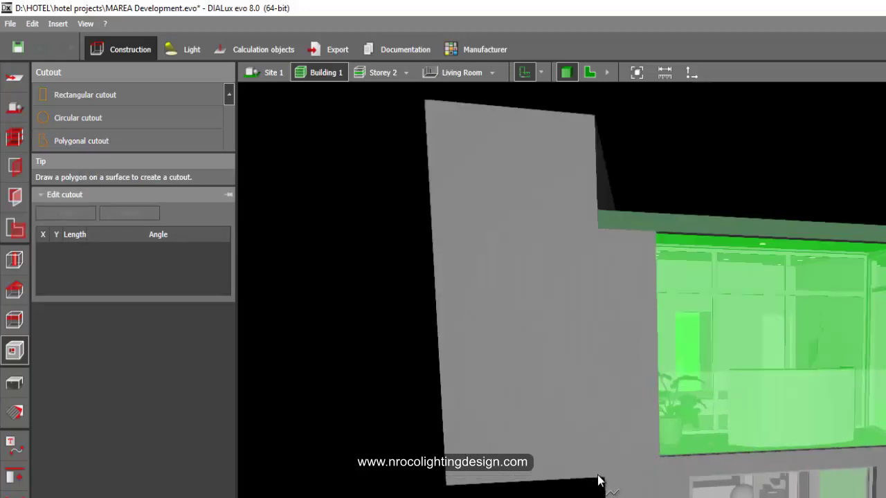
click(601, 480)
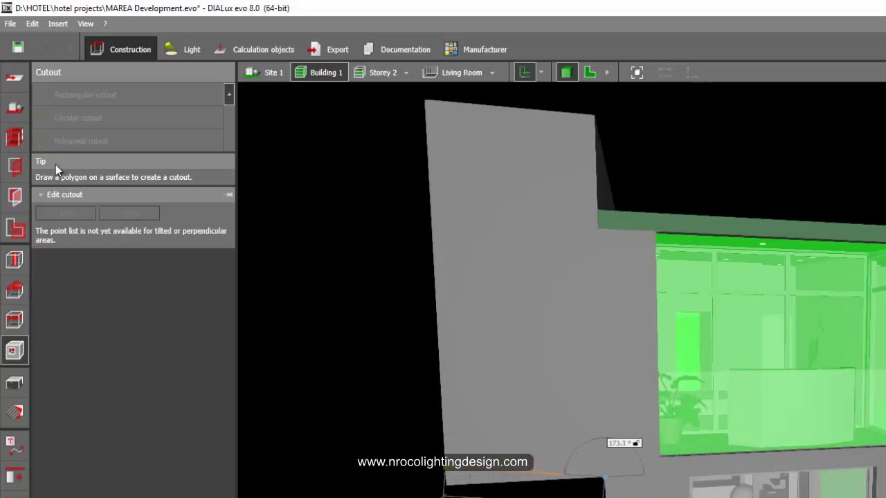
key(Escape)
Step: Draw a triangular polygonal cutout about 1.35 m wide and 2.43 m high on the overhang's front face, along its outer edge
click(63, 147)
click(445, 238)
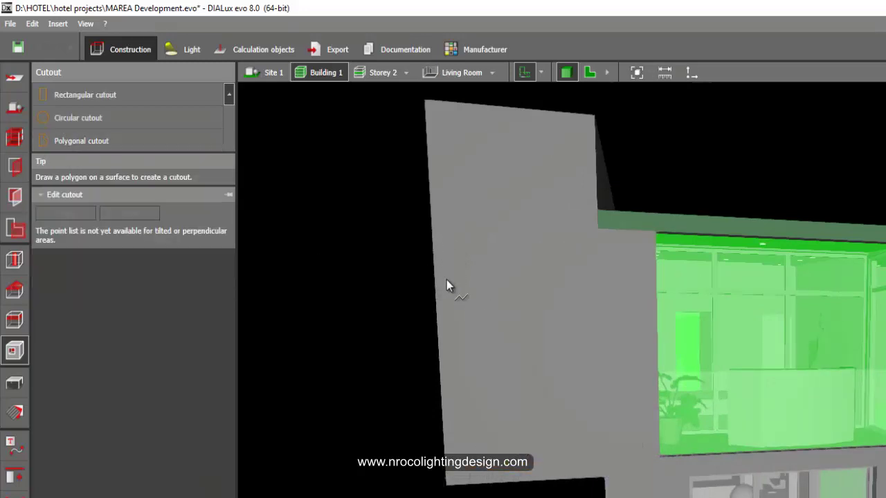
click(573, 476)
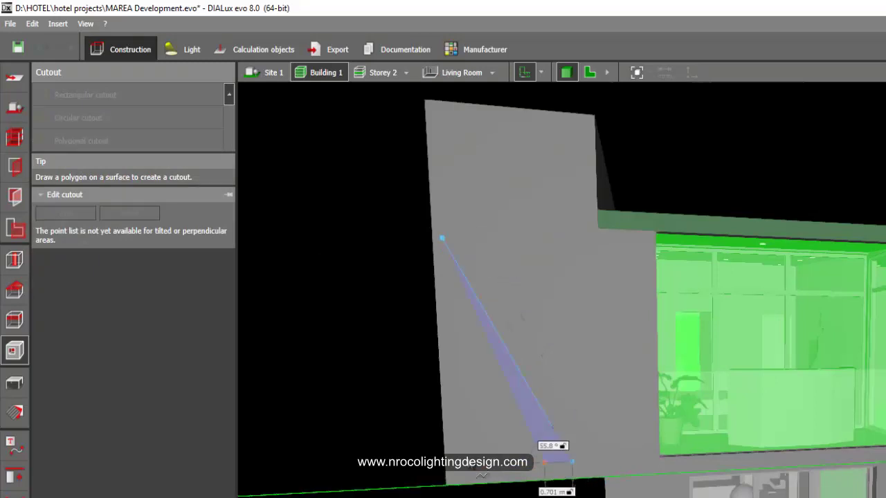
click(445, 477)
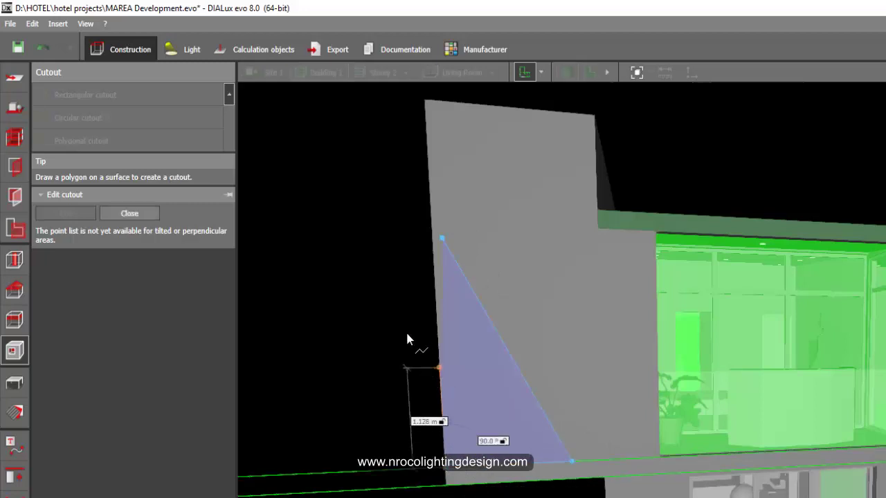
click(470, 355)
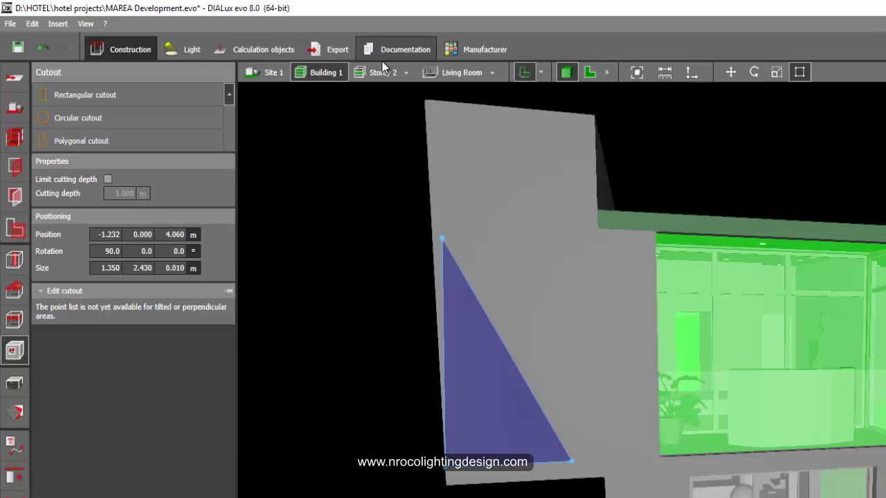
Step: Move the triangular cutout's upper vertex to the overhang's upper outer corner in the front view and return to 3D
click(607, 72)
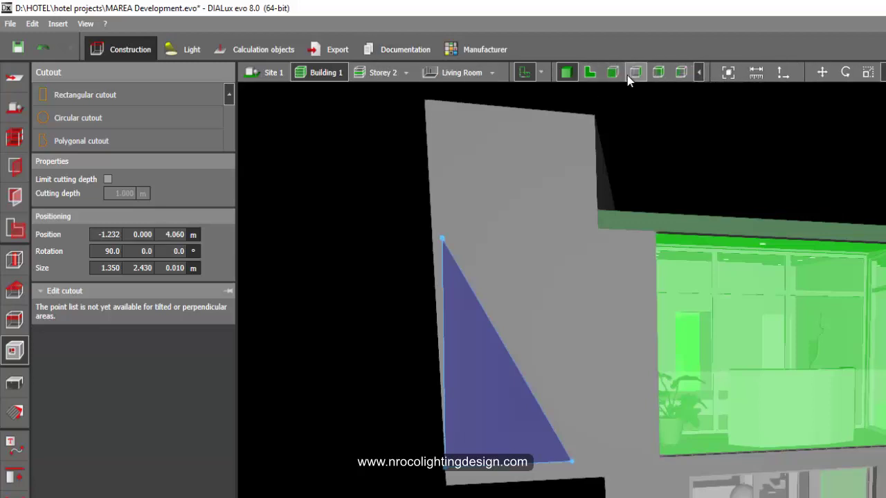
click(613, 71)
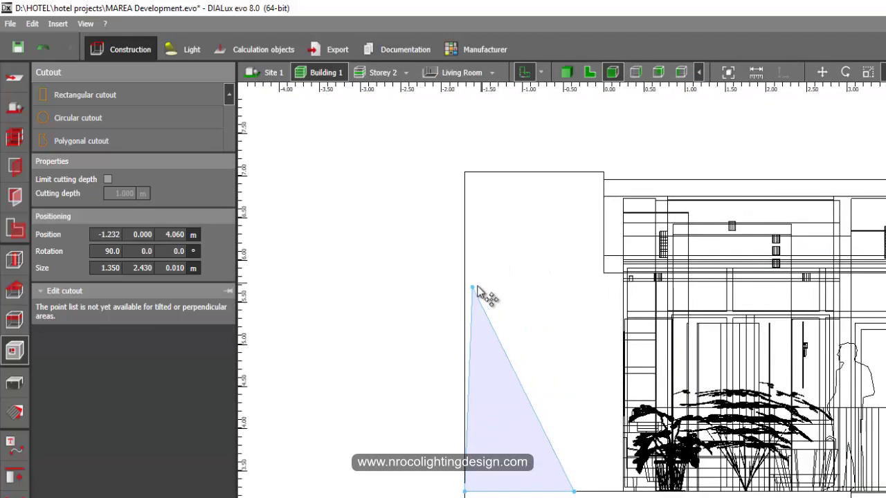
drag(477, 287, 464, 171)
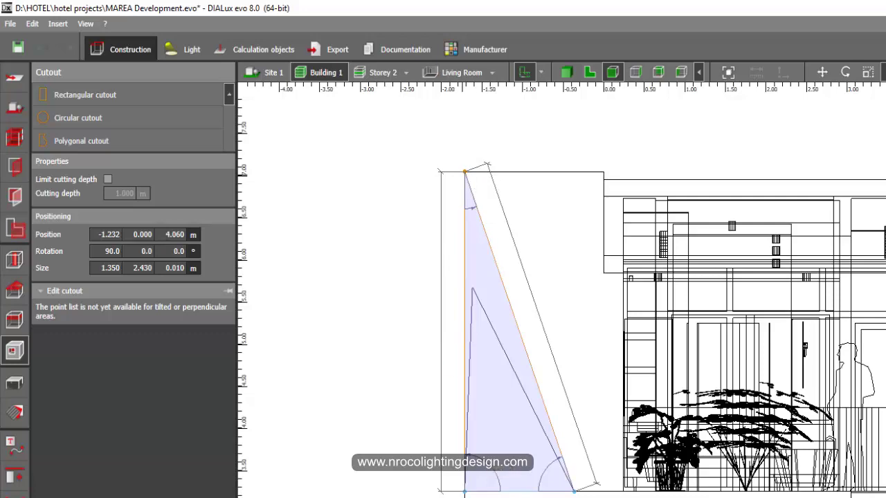
click(546, 214)
click(566, 72)
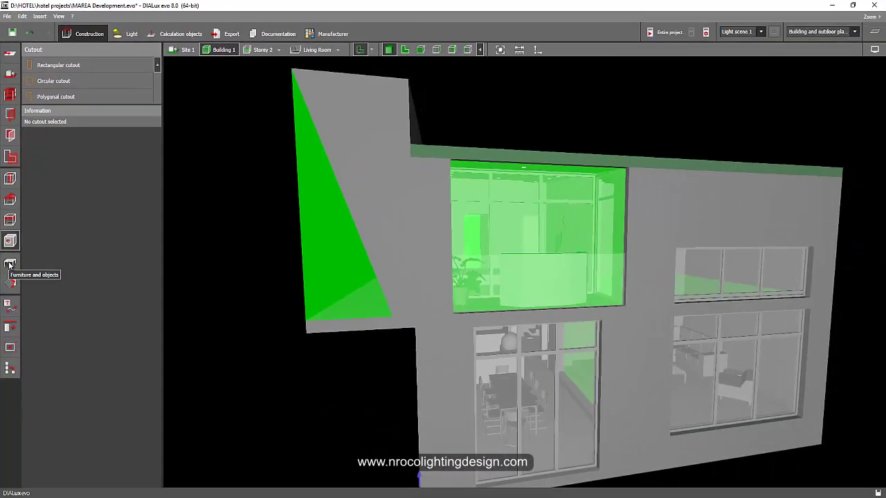
Step: Examine the slanted side wall and projecting floor slab from several angles in the Building 1 and Site 1 views
click(10, 264)
right_drag(250, 203, 299, 223)
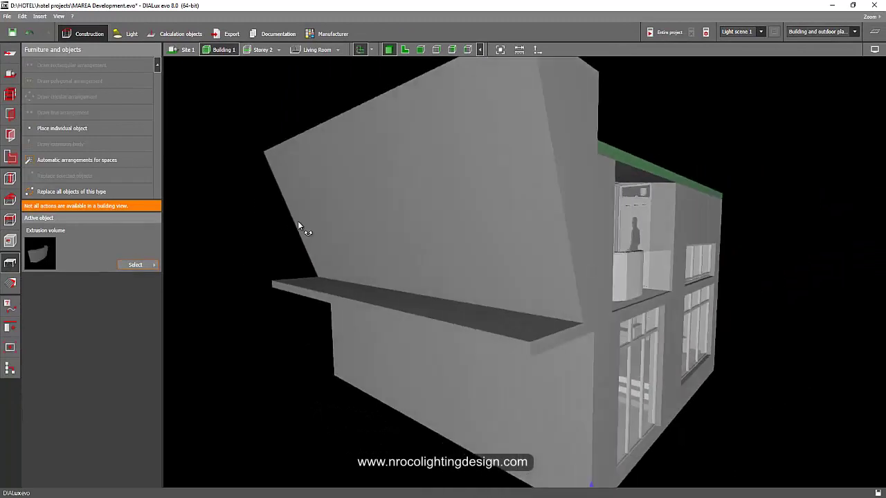
scroll(305, 232, down, 4)
right_drag(404, 327, 338, 304)
click(182, 50)
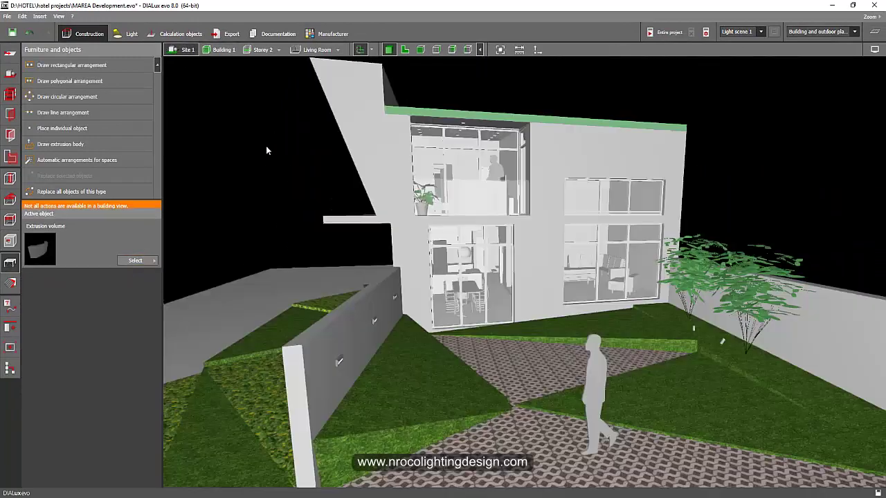
right_drag(333, 221, 443, 244)
mouse_move(339, 246)
mouse_down()
mouse_move(311, 243)
mouse_move(348, 247)
mouse_up()
right_drag(349, 243, 353, 244)
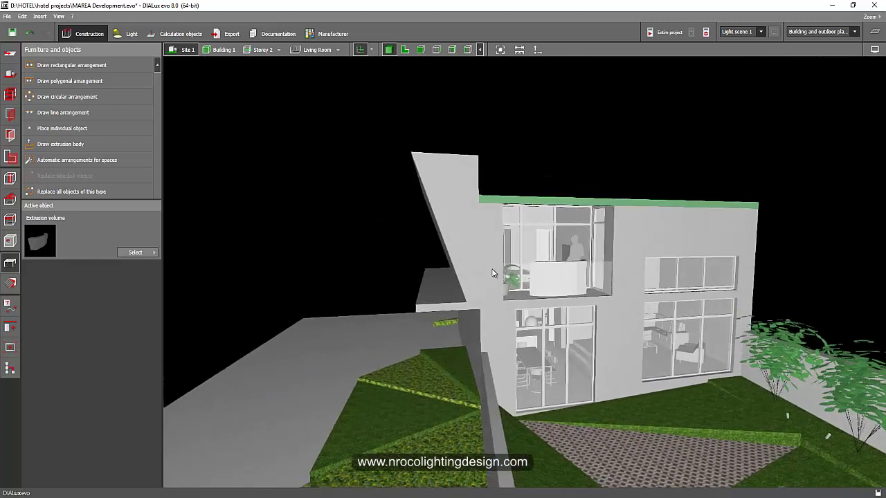
scroll(494, 273, up, 2)
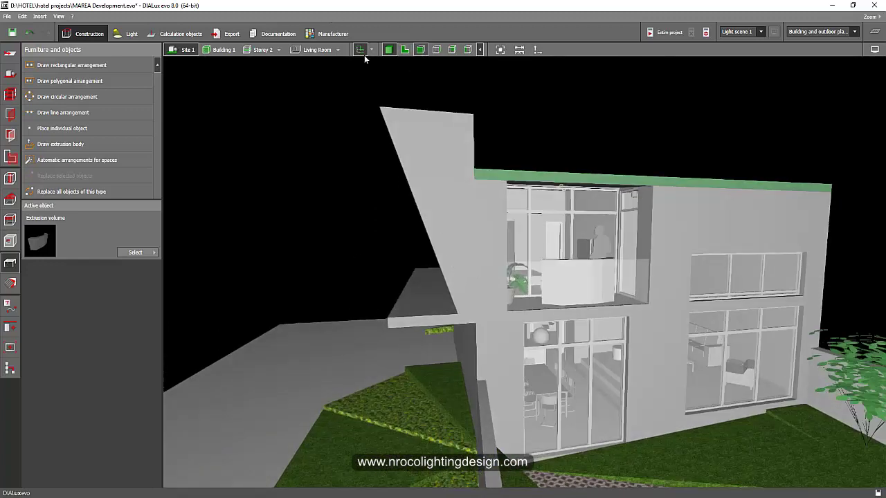
Step: Widen the triangular cutout's base to about 1.80 m by moving its lower inner vertex in the Storey 2 front view and return to 3D
click(263, 50)
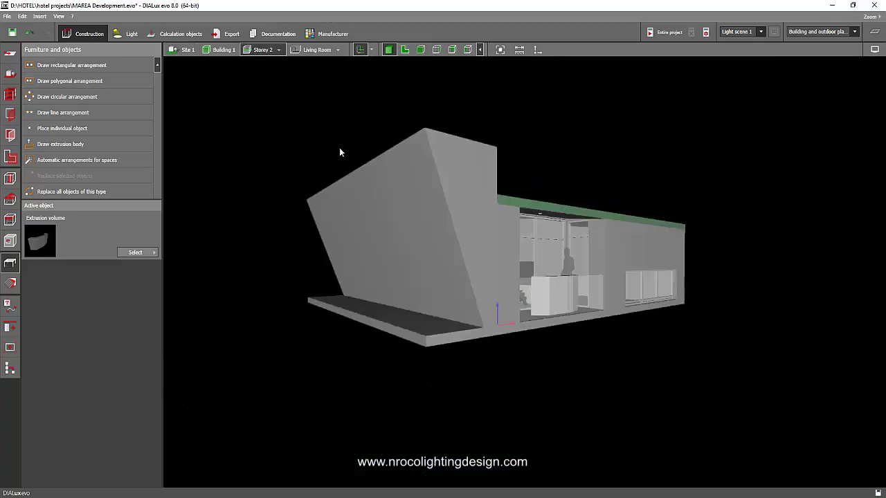
click(9, 242)
click(420, 50)
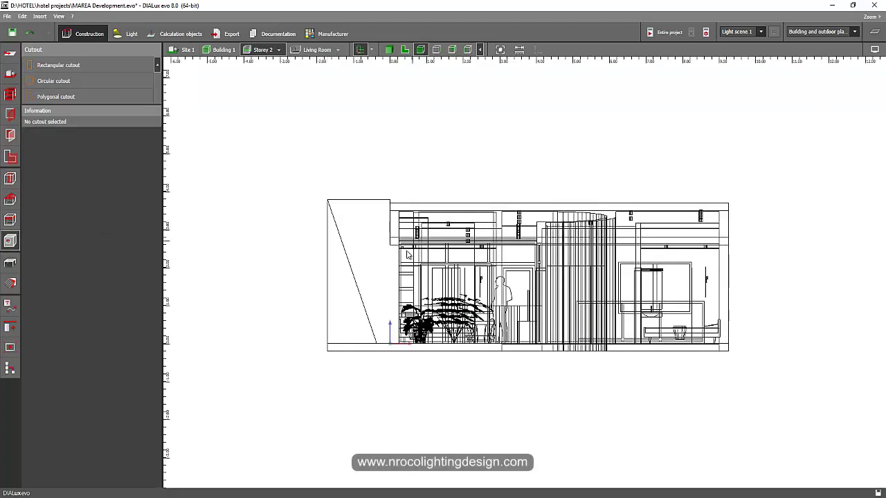
scroll(420, 311, up, 3)
click(380, 373)
drag(378, 371, 416, 374)
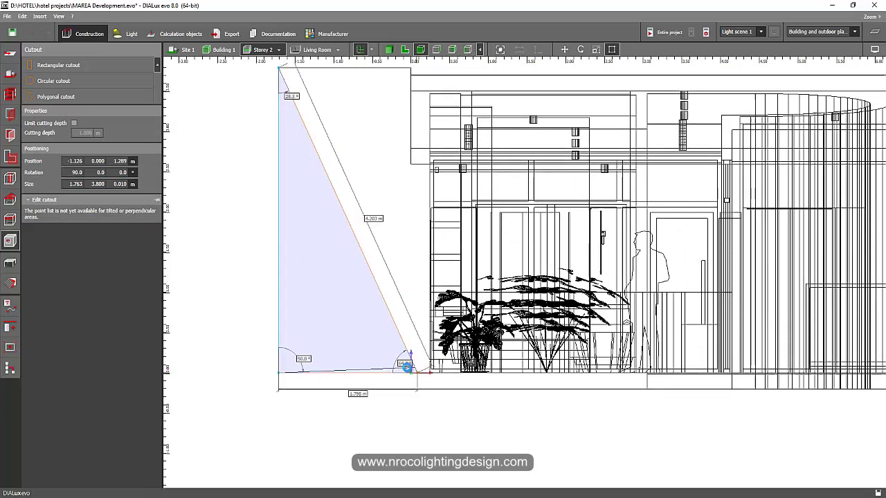
click(233, 249)
click(389, 50)
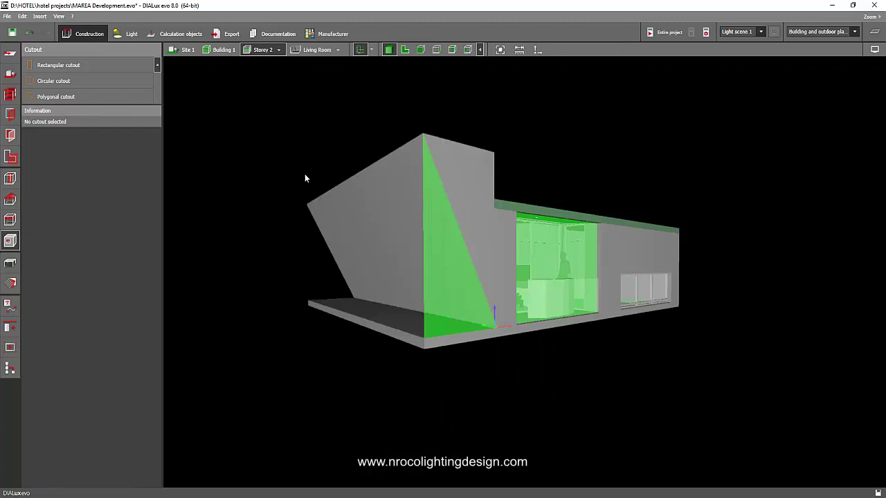
Step: Check the slanted facade in the Site 1 view and return to the Storey 2 floor plan with the aperture tools open
click(182, 51)
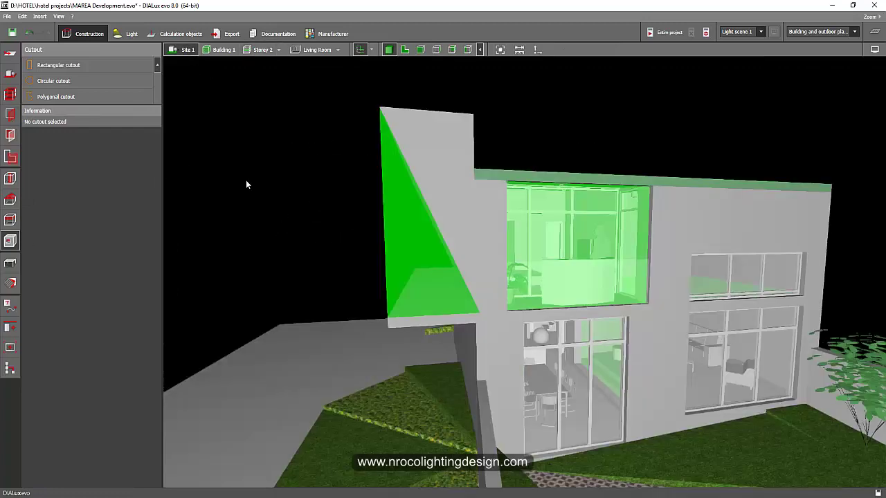
click(10, 115)
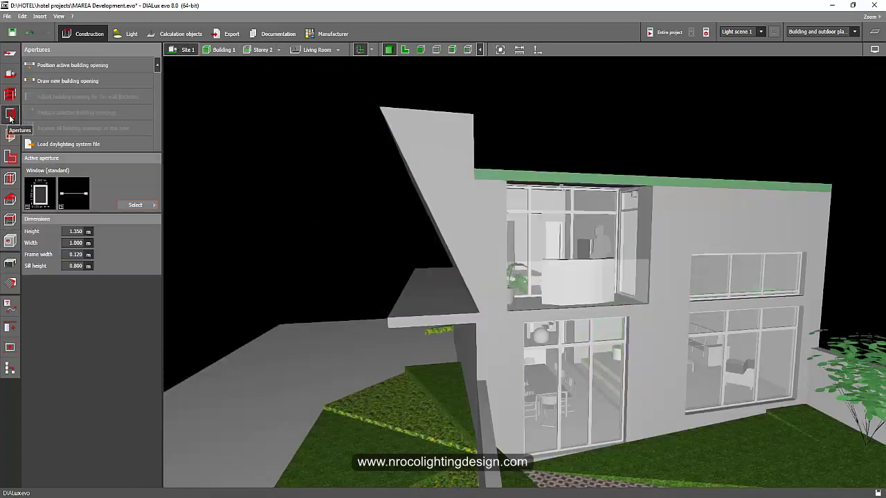
click(261, 50)
click(405, 50)
middle_drag(362, 169, 395, 128)
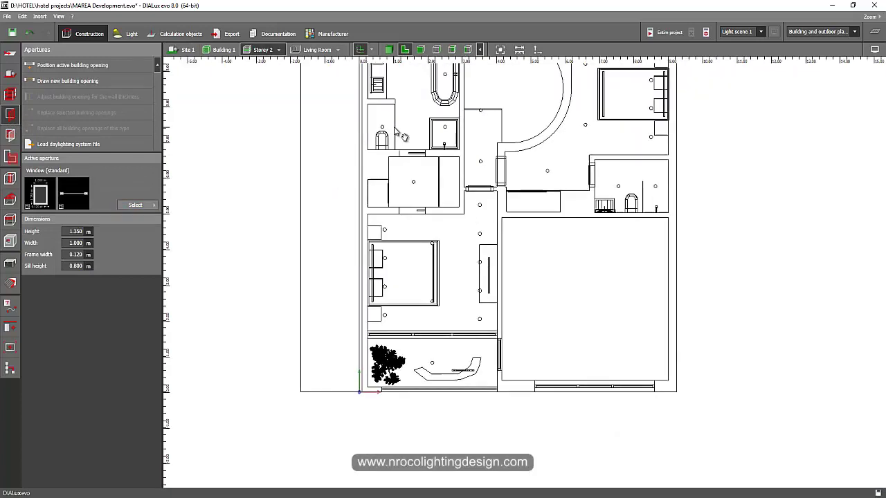
scroll(313, 266, up, 2)
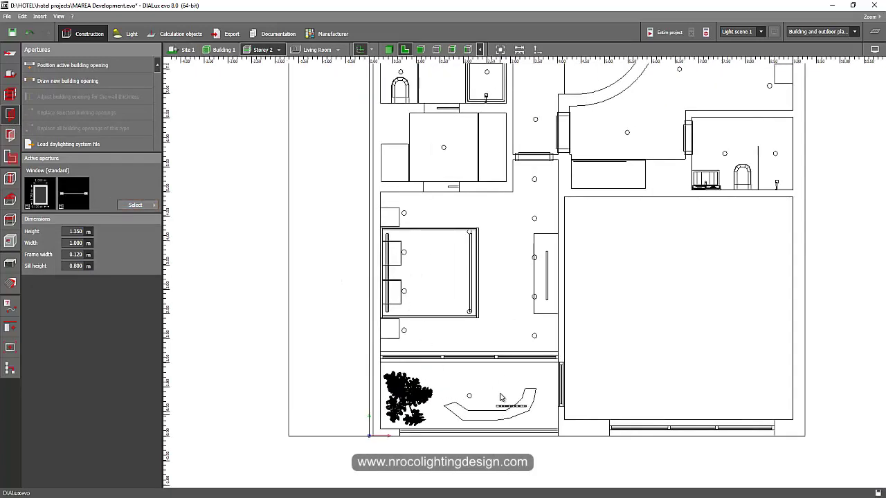
Step: Pick up the bedroom's 3-wing window with transom as the active aperture, place it in the slanted wall behind the bed, and return to 3D
click(501, 357)
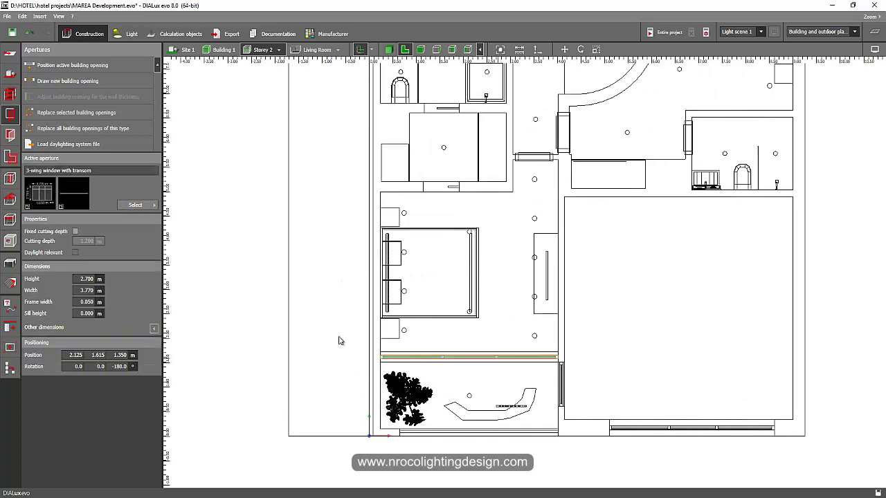
click(56, 65)
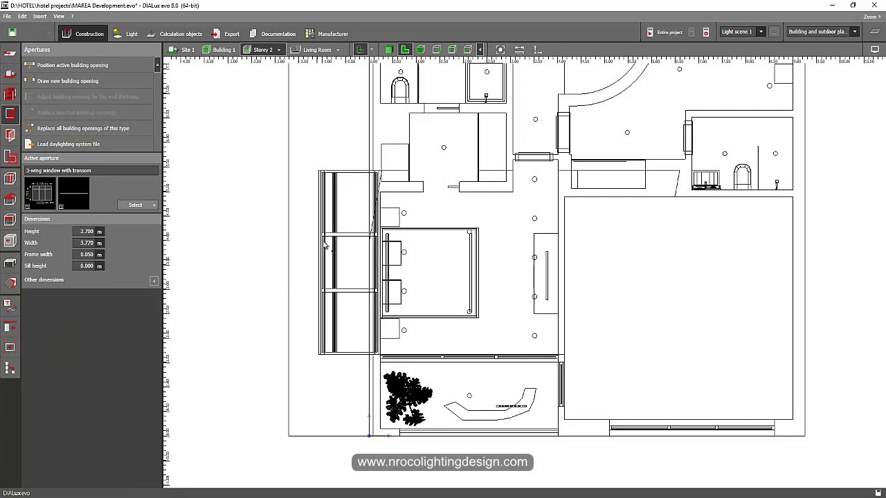
click(389, 50)
Step: Examine the tilted window in the slanted wall from inside and outside in the Storey 2 and Site 1 3D views
right_drag(245, 240, 184, 193)
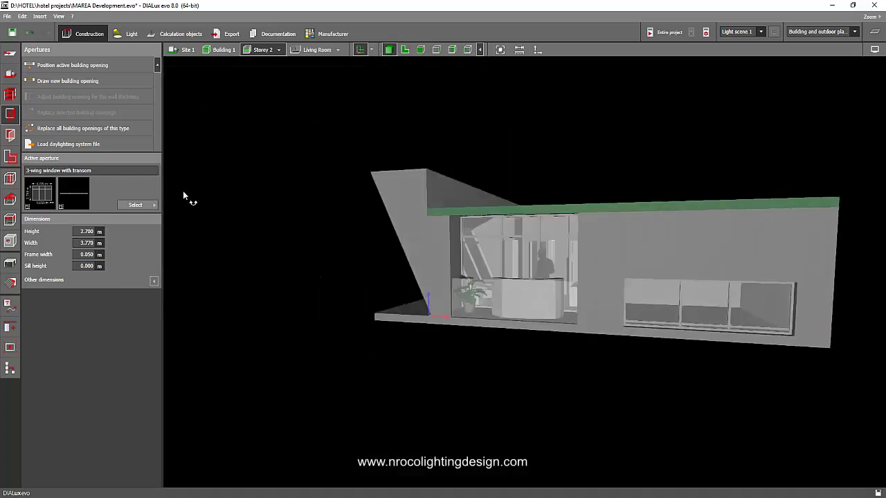
scroll(458, 289, up, 3)
scroll(489, 251, up, 5)
right_drag(495, 275, 291, 275)
right_drag(569, 277, 128, 272)
middle_drag(129, 274, 130, 273)
scroll(339, 258, down, 3)
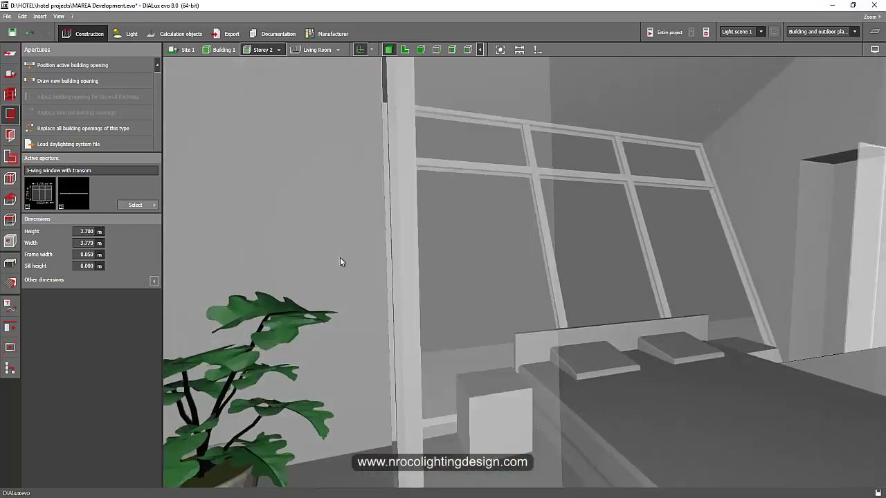
right_drag(302, 259, 373, 277)
scroll(371, 280, down, 10)
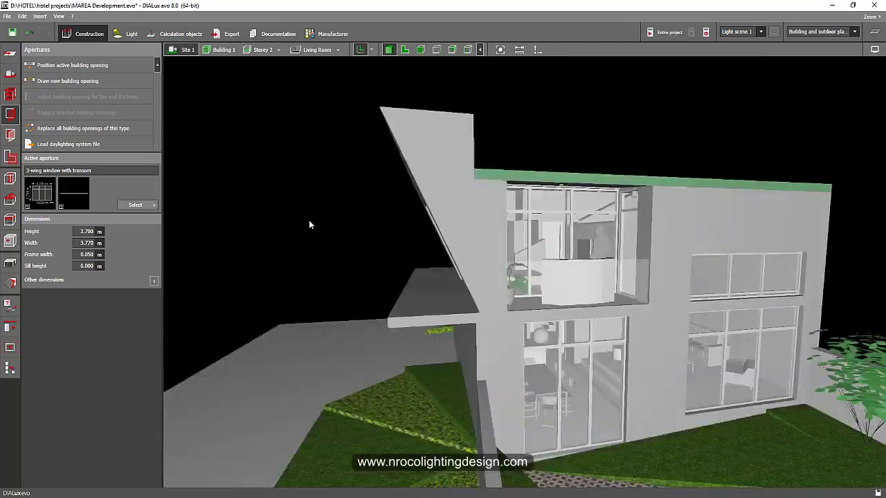
right_drag(309, 225, 348, 261)
scroll(347, 261, up, 8)
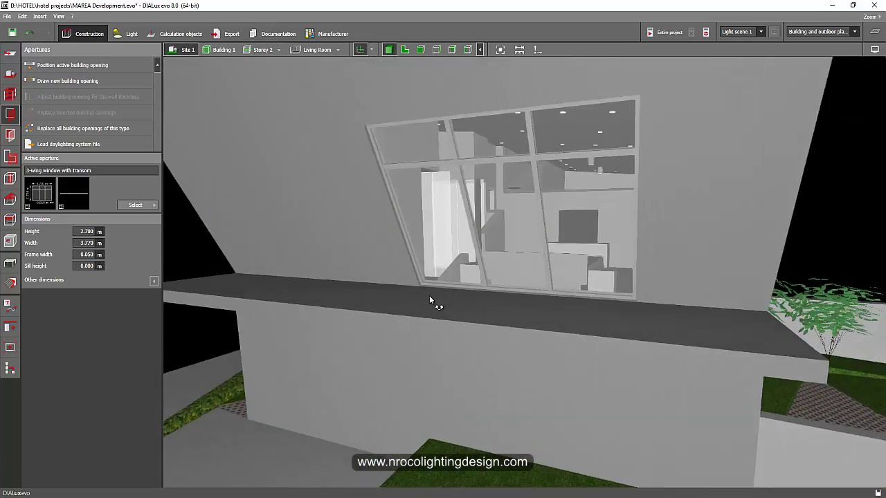
right_drag(429, 296, 410, 254)
scroll(410, 254, up, 3)
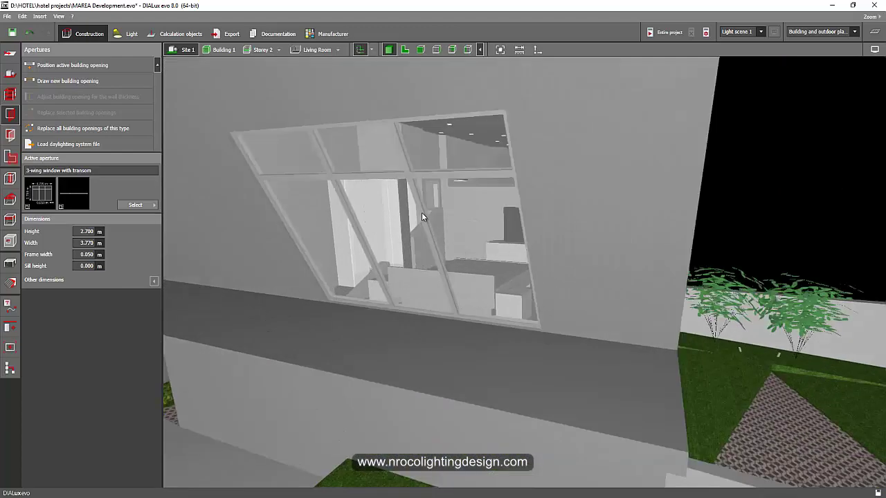
Step: Straighten the slanted wall's window to vertical in the Site 1 front view by setting its X rotation to 0°
click(422, 212)
click(420, 50)
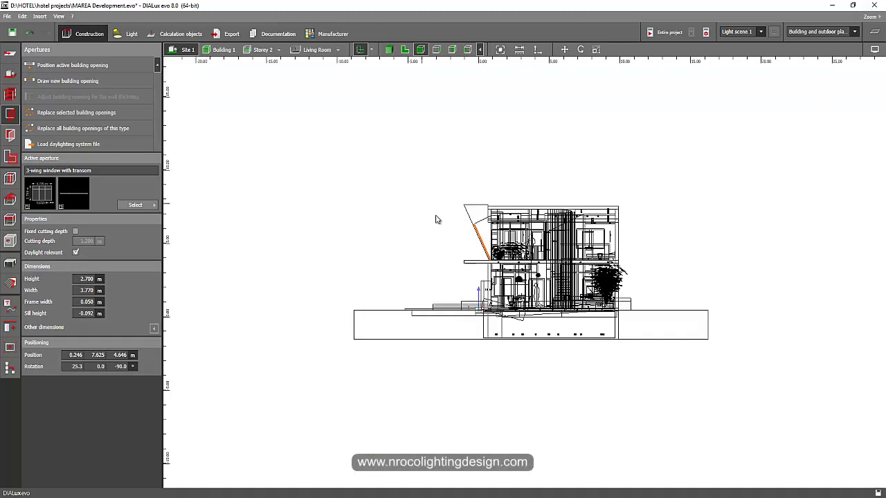
scroll(485, 229, up, 4)
right_click(492, 230)
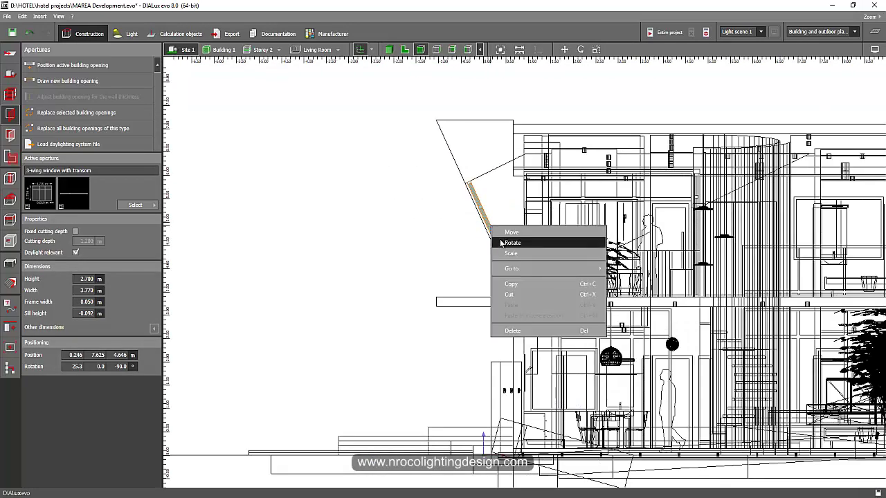
click(512, 243)
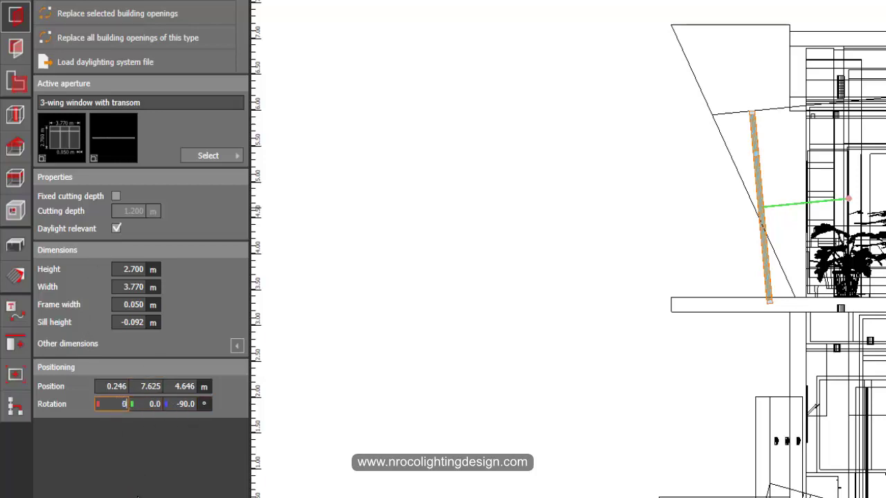
key(Return)
Step: Move the window inward to the building's vertical wall line at X about 0.834 m, raise it onto the floor slab, and return to 3D
right_click(760, 193)
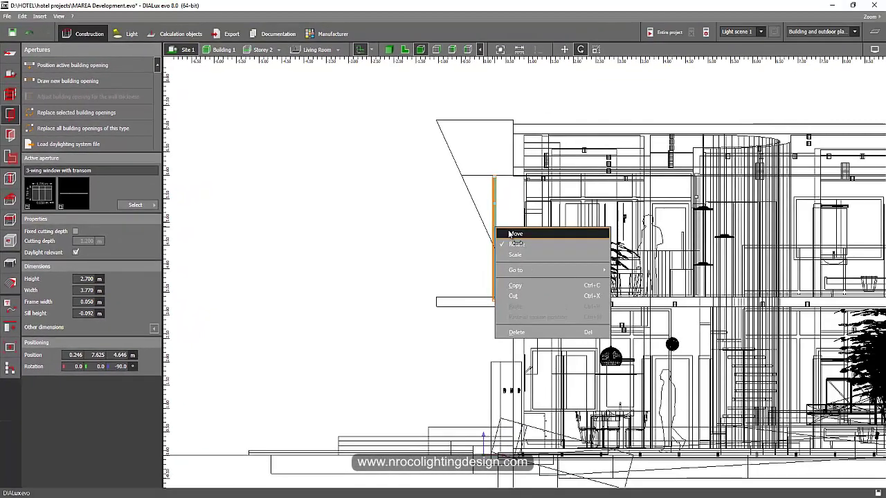
click(515, 234)
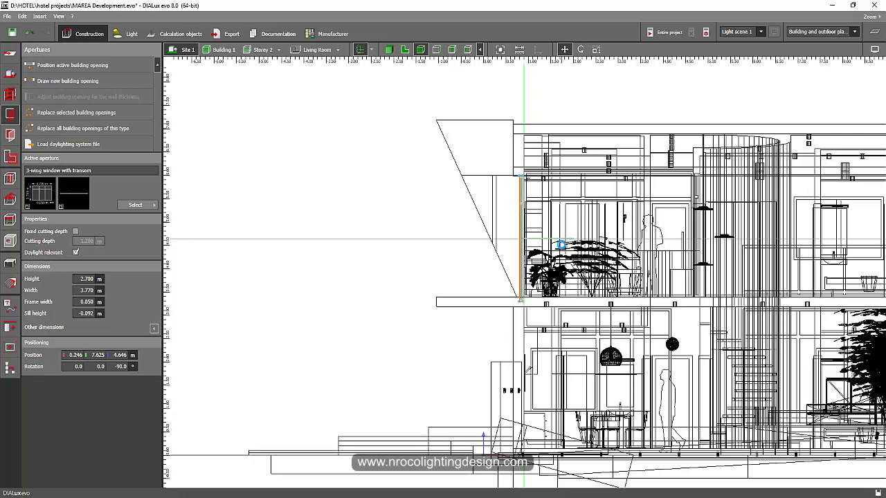
scroll(520, 220, up, 2)
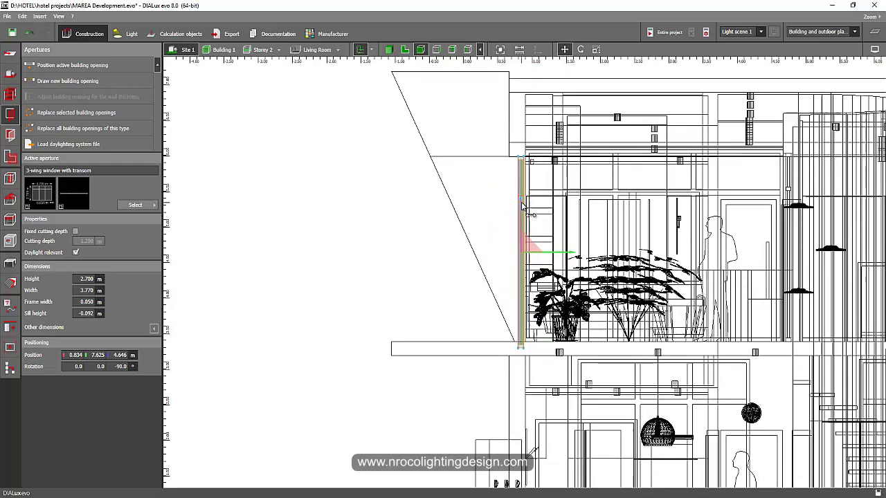
drag(521, 202, 523, 197)
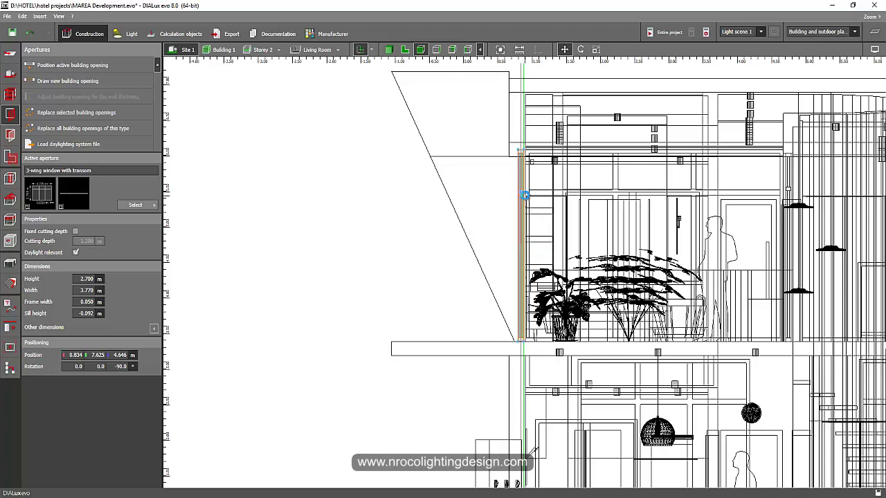
click(400, 225)
click(388, 50)
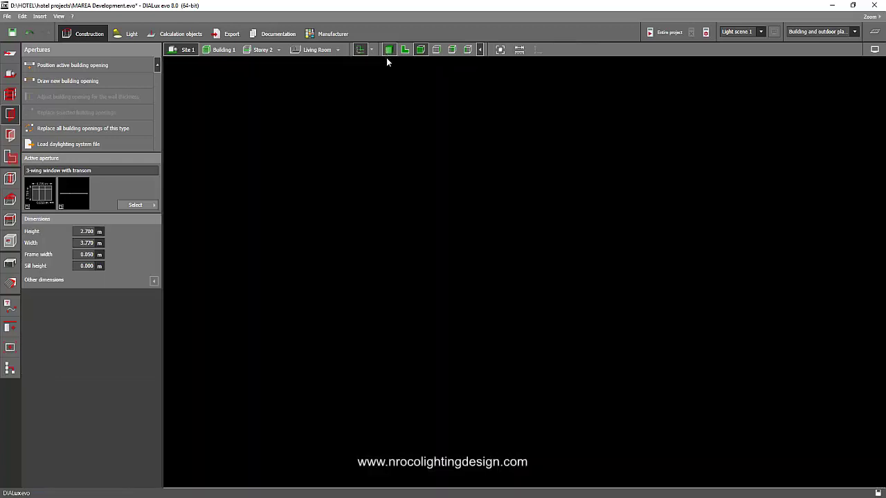
Step: Display the sky background in the Site 1 3D view and inspect the house from the pool side and the overhang side
right_drag(489, 241, 399, 260)
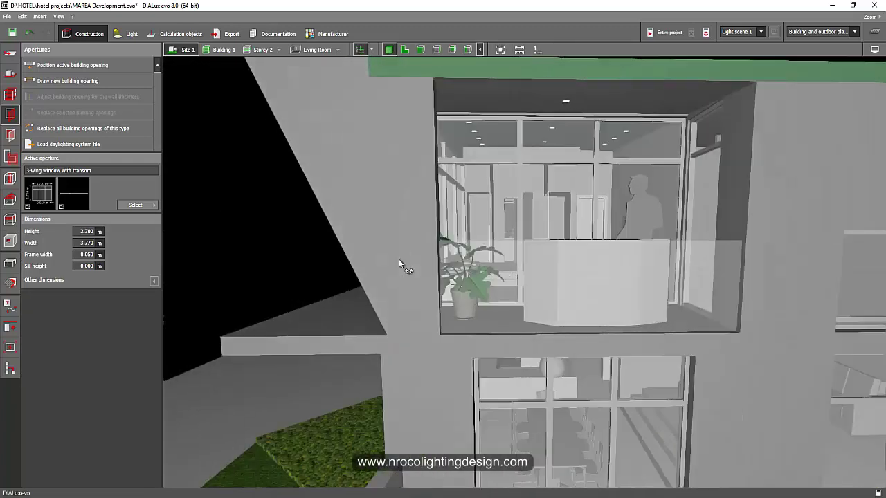
drag(400, 262, 598, 174)
drag(617, 277, 588, 277)
right_drag(588, 277, 875, 56)
scroll(445, 235, down, 3)
click(874, 50)
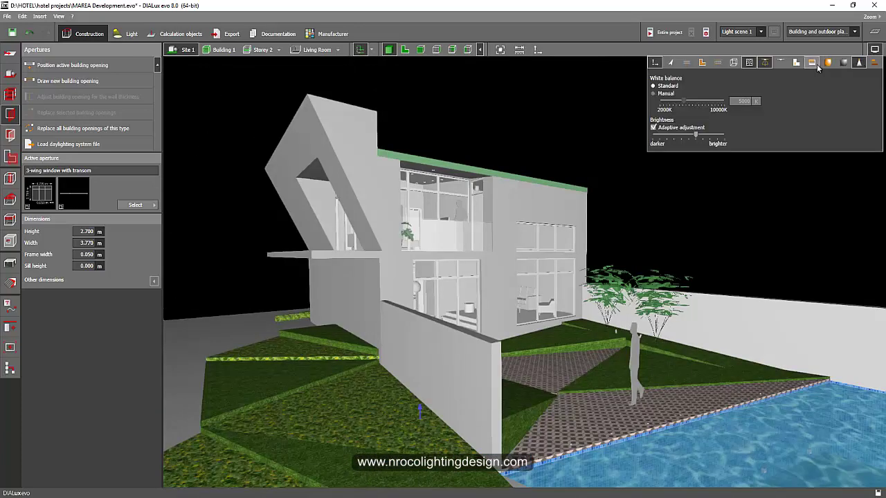
click(816, 63)
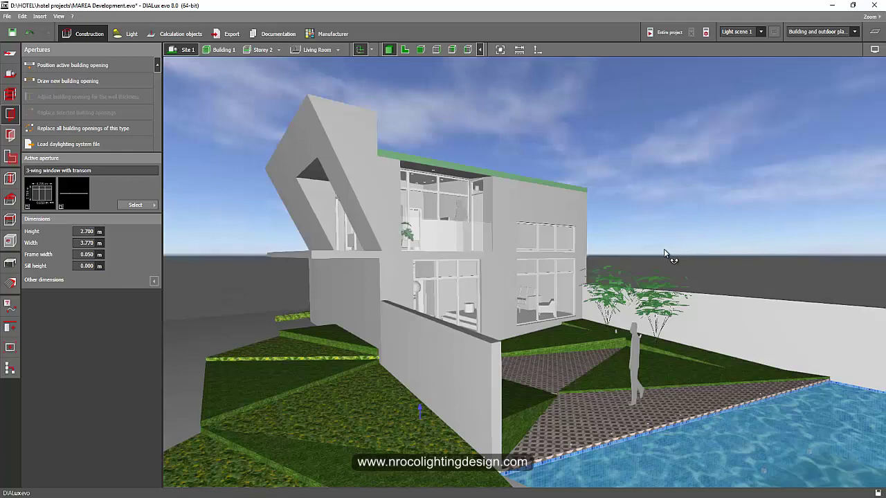
drag(664, 254, 505, 255)
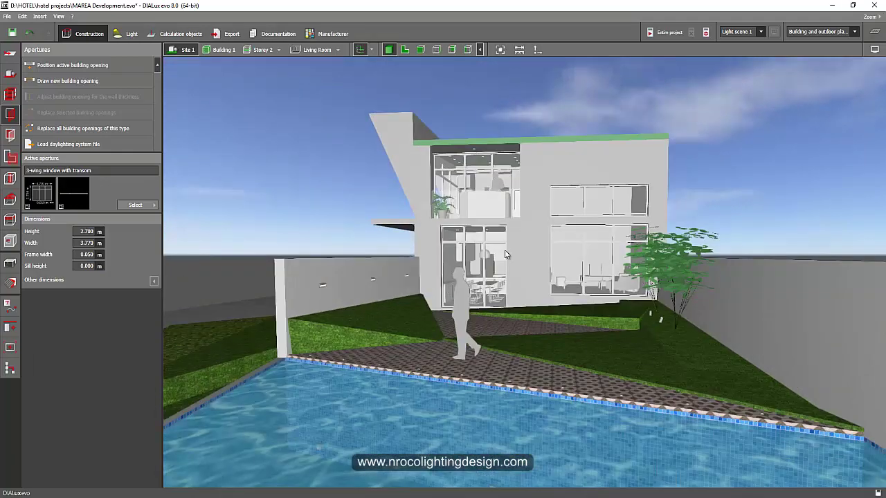
right_drag(505, 251, 506, 230)
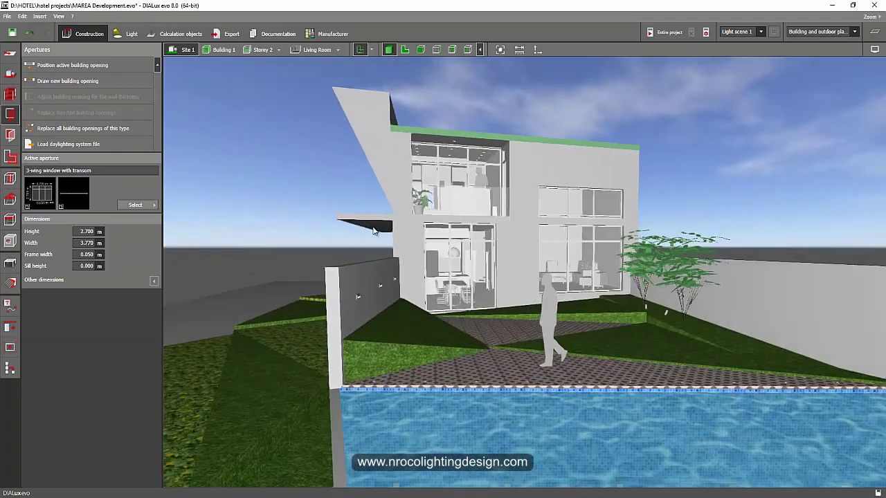
drag(374, 231, 421, 315)
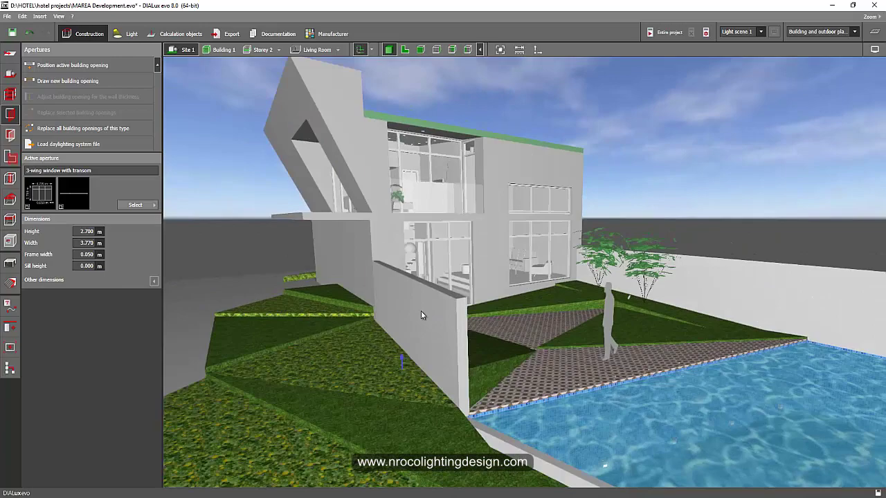